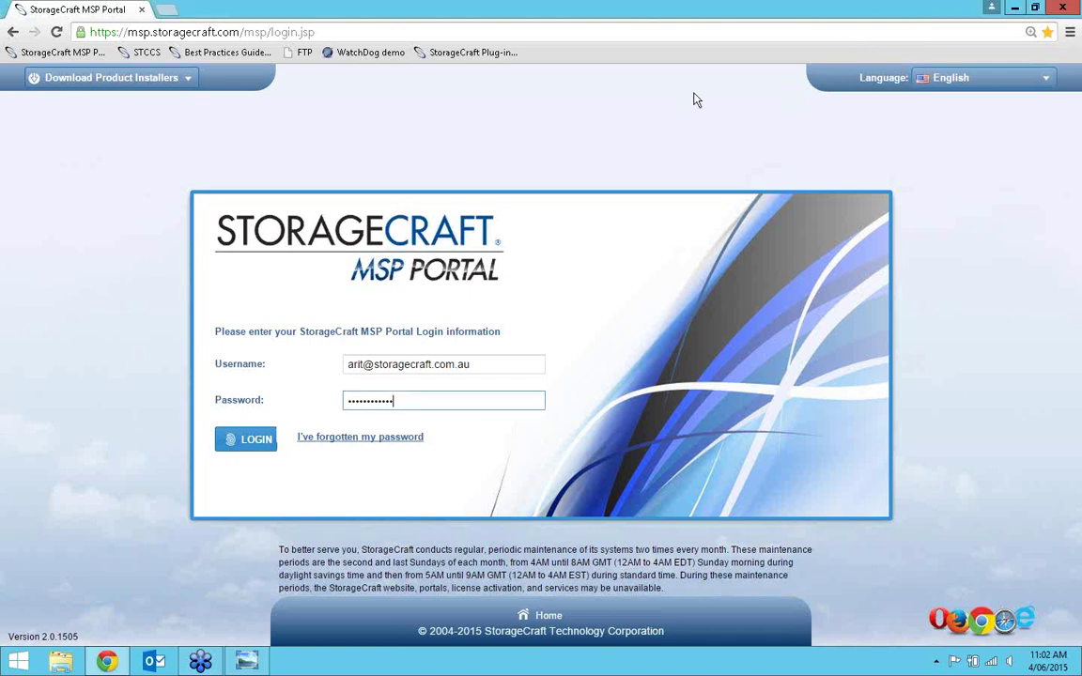
Switch to Windows Photo Viewer to examine the backup layout in Basic diagram.png, and return to the MSP Portal login page in Chrome
{"action": "left_click", "coordinate": [1014, 9]}
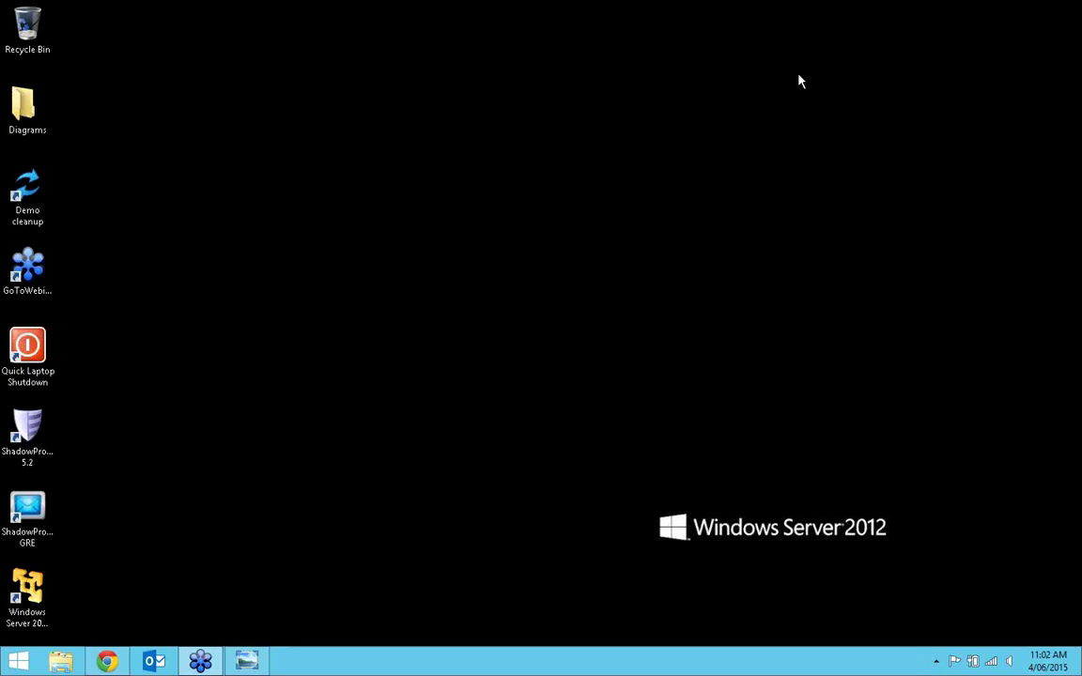
{"action": "left_click", "coordinate": [246, 661]}
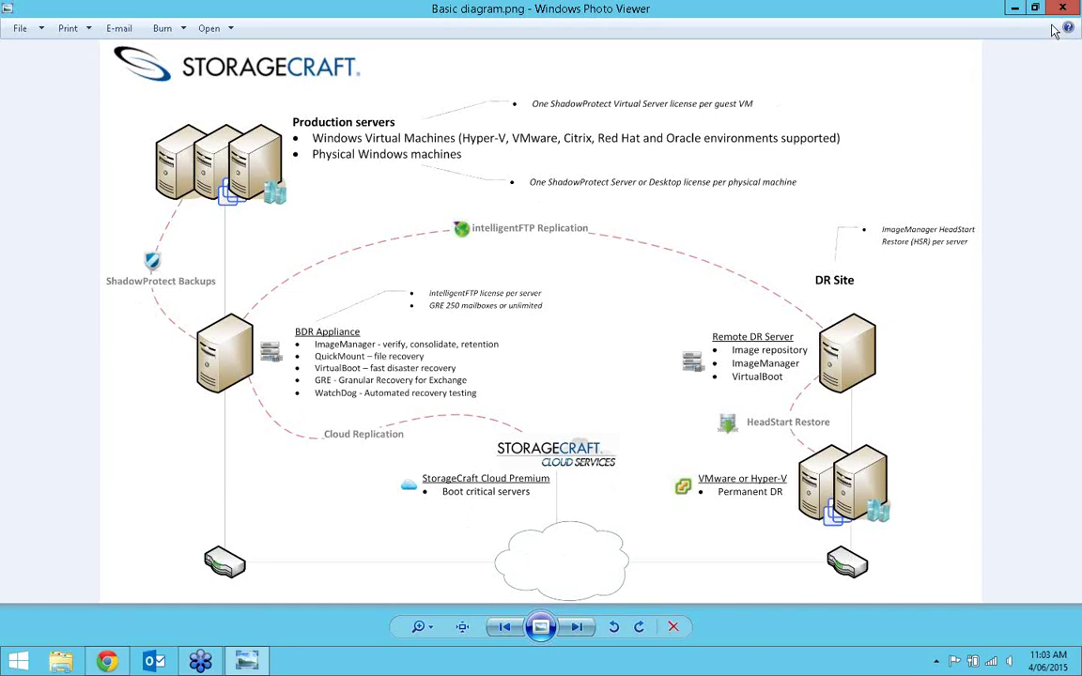
{"action": "left_click", "coordinate": [1014, 8]}
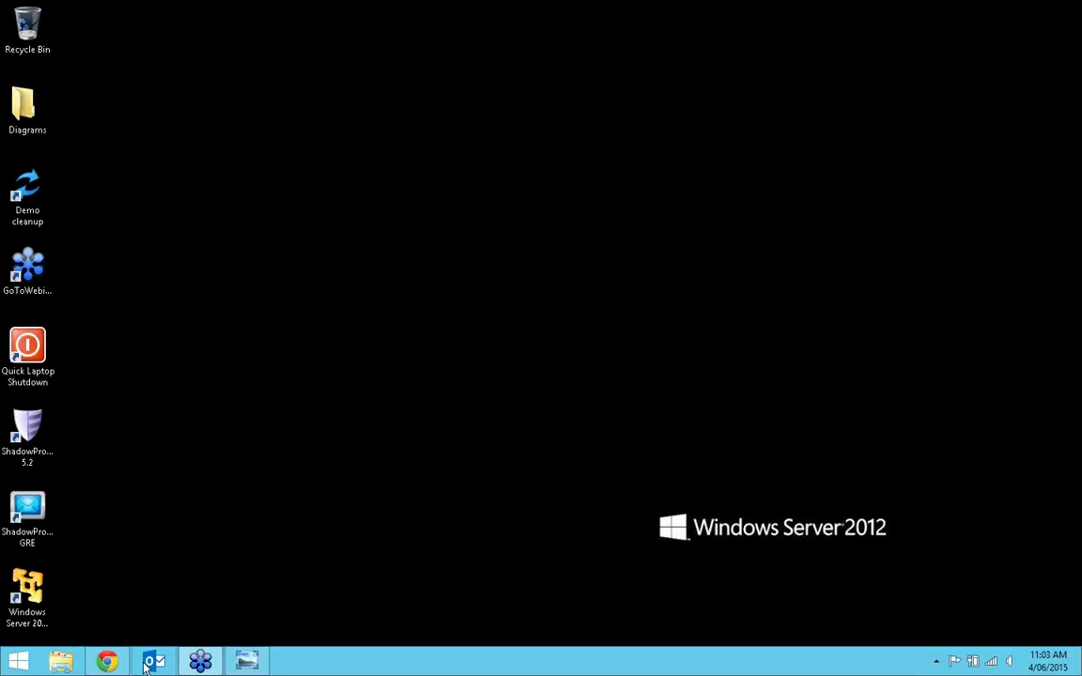
{"action": "left_click", "coordinate": [113, 662]}
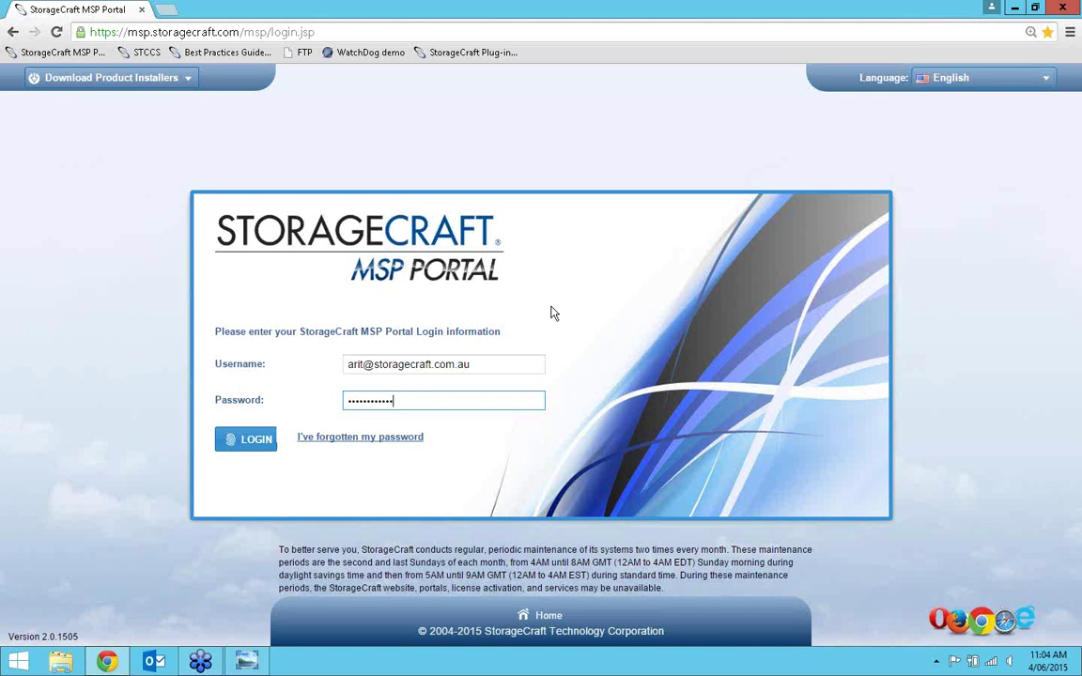
Log in to the MSP Portal and open the Aris Coffee Shop account under APAC-CLOUD in Legacy Cloud Services
{"action": "left_click", "coordinate": [244, 441]}
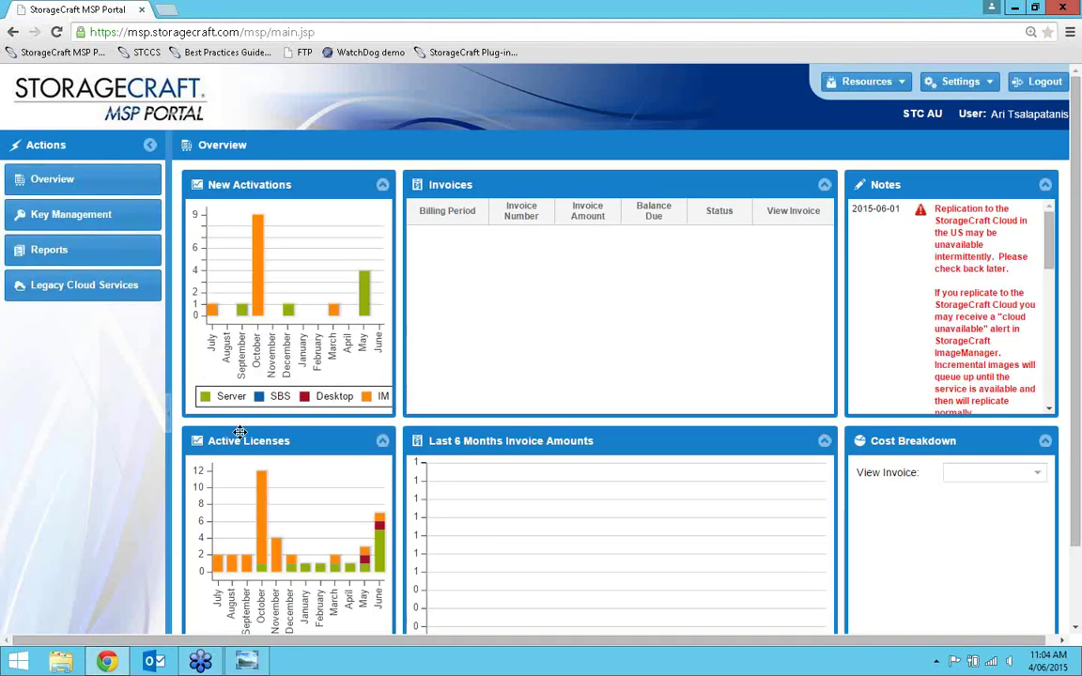
{"action": "left_click", "coordinate": [88, 295]}
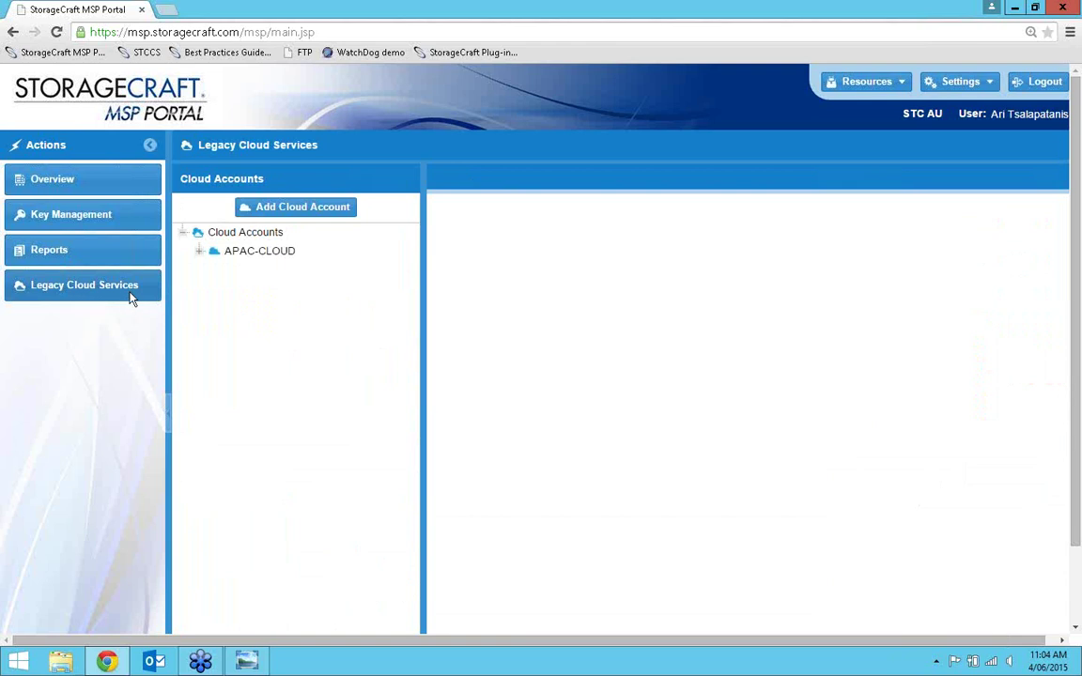
{"action": "left_click", "coordinate": [197, 253]}
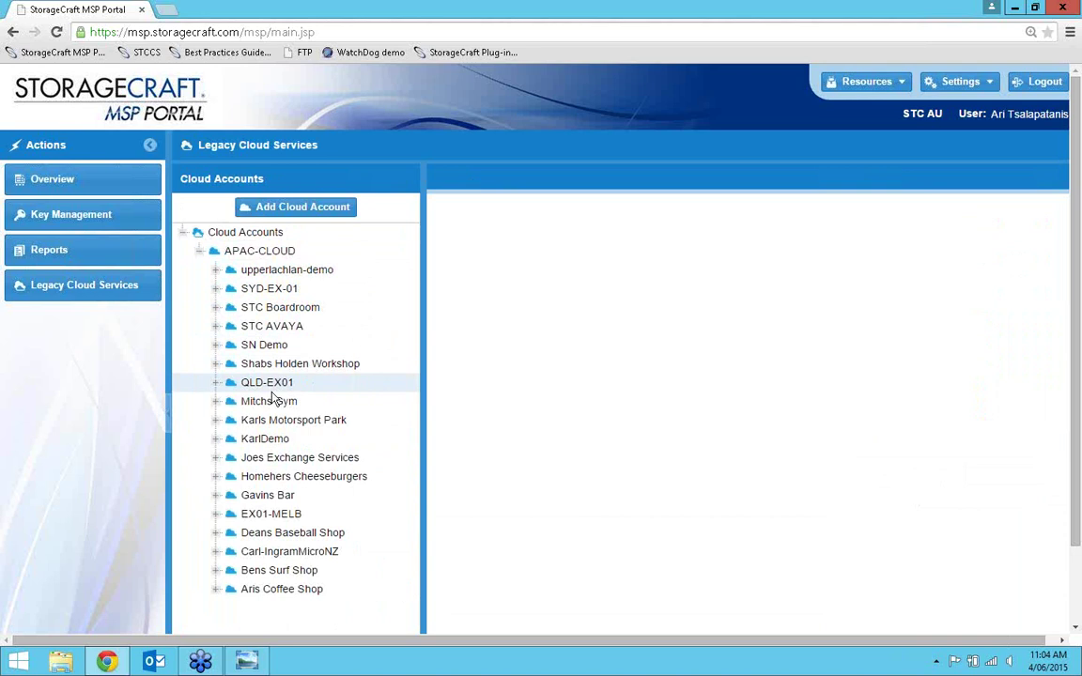
{"action": "left_click", "coordinate": [293, 596]}
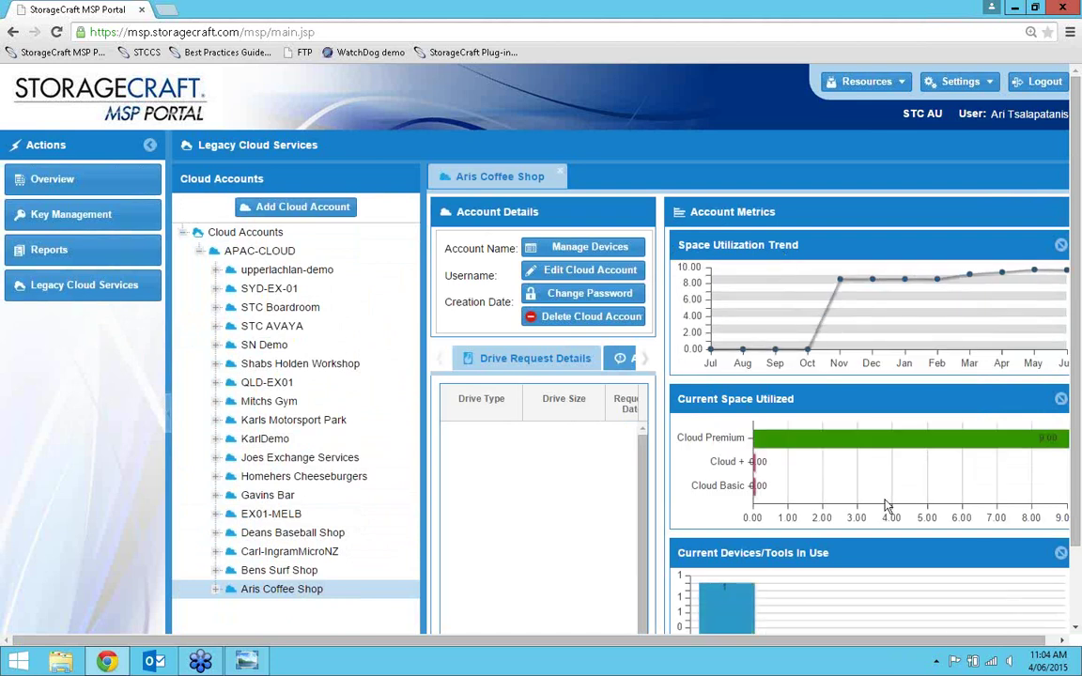
Examine the account's space and device metrics, and widen the account pane to reveal its details and remaining sections
{"action": "scroll", "coordinate": [857, 561], "scroll_direction": "down", "scroll_amount": 1}
{"action": "mouse_move", "coordinate": [730, 538]}
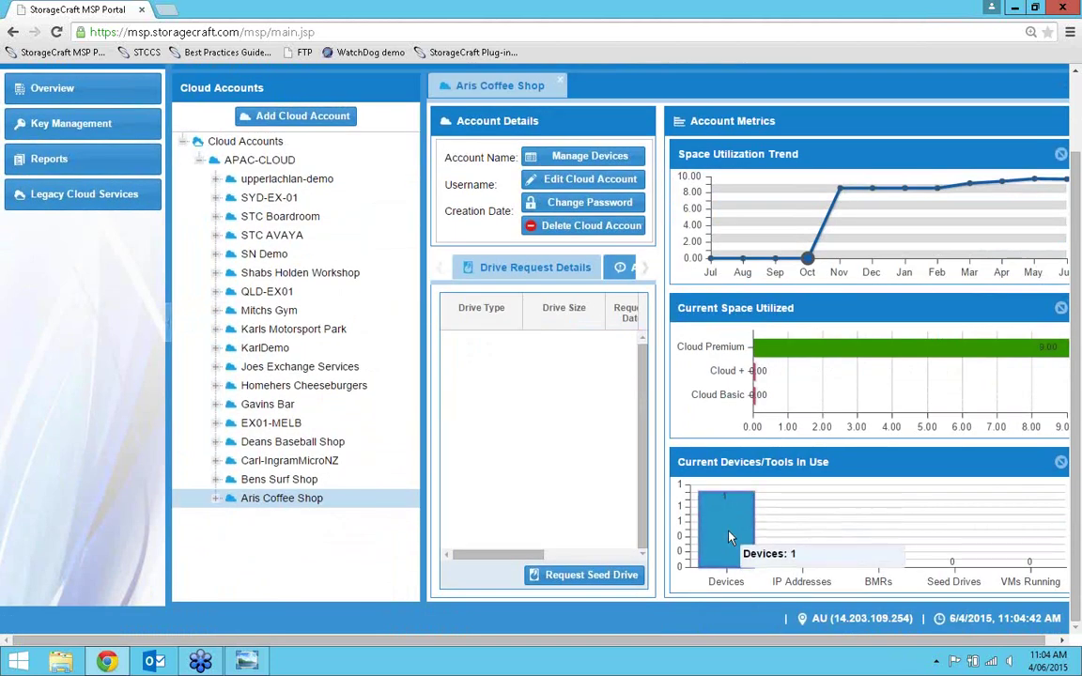
{"action": "scroll", "coordinate": [633, 475], "scroll_direction": "up", "scroll_amount": 1}
{"action": "mouse_move", "coordinate": [822, 424]}
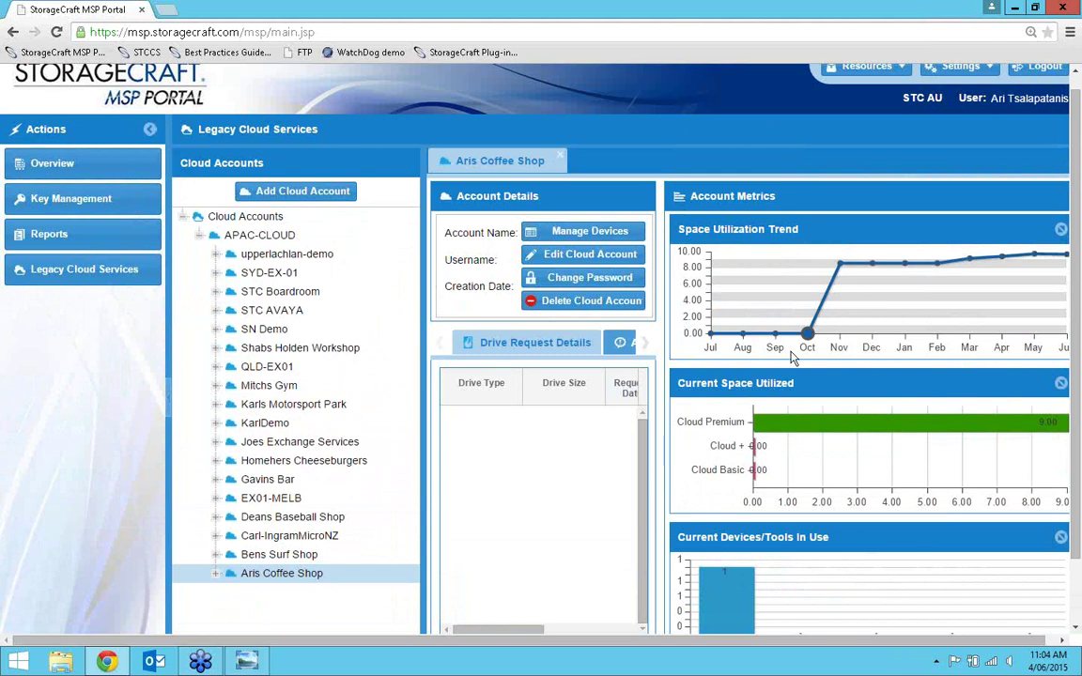
{"action": "mouse_move", "coordinate": [842, 276]}
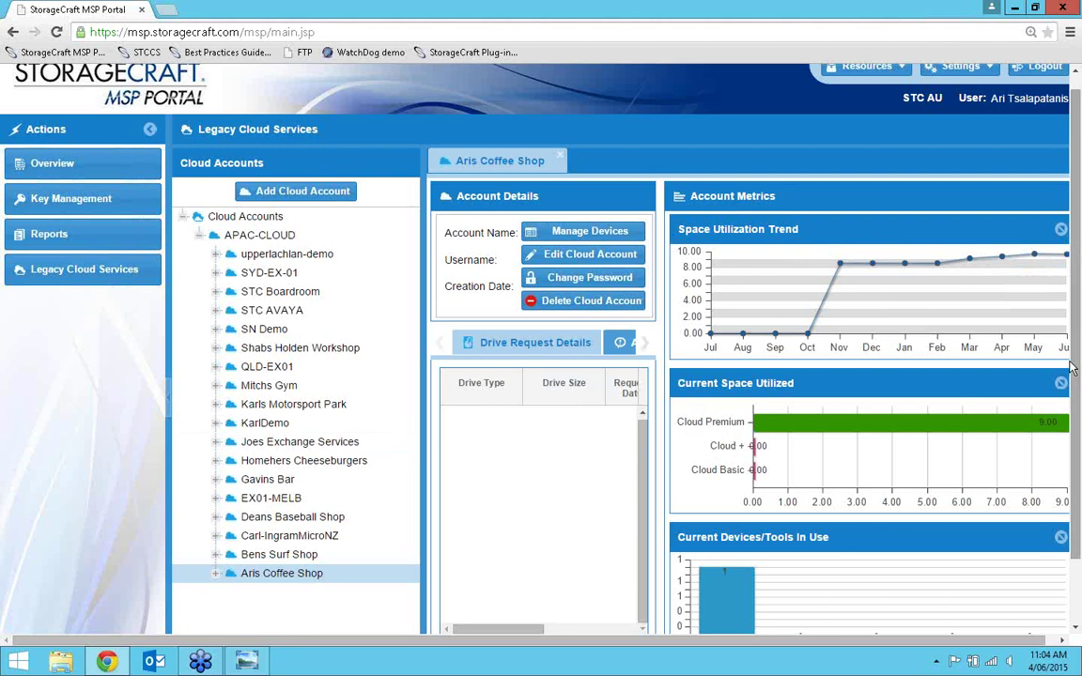
{"action": "scroll", "coordinate": [989, 437], "scroll_direction": "down", "scroll_amount": 1}
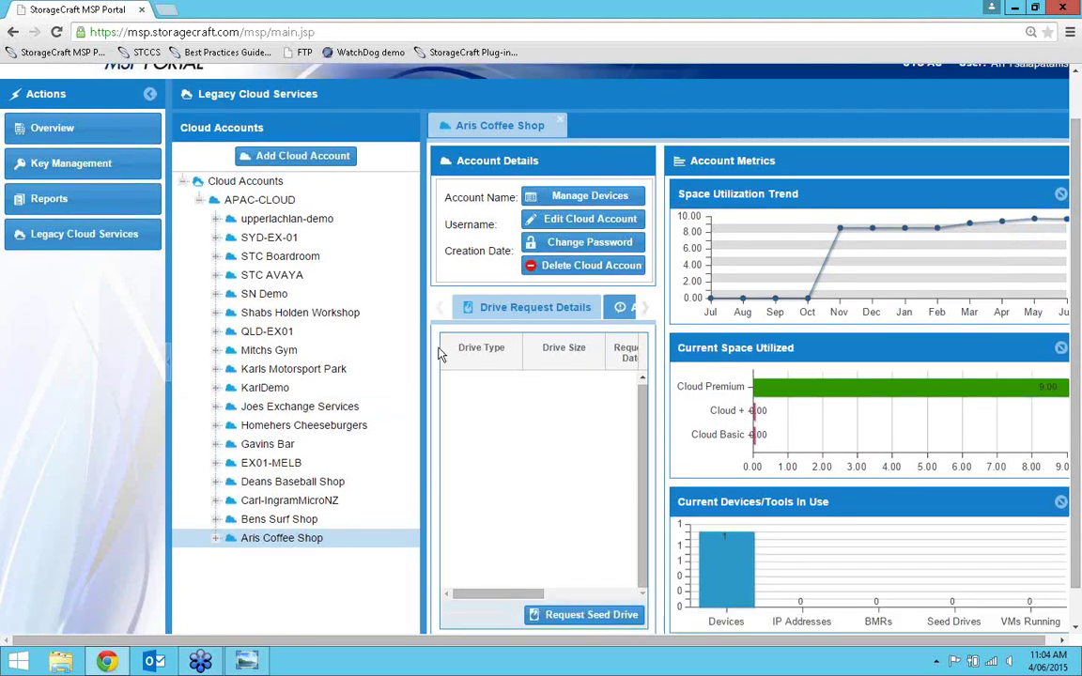
{"action": "left_click_drag", "start_coordinate": [398, 355], "coordinate": [291, 322]}
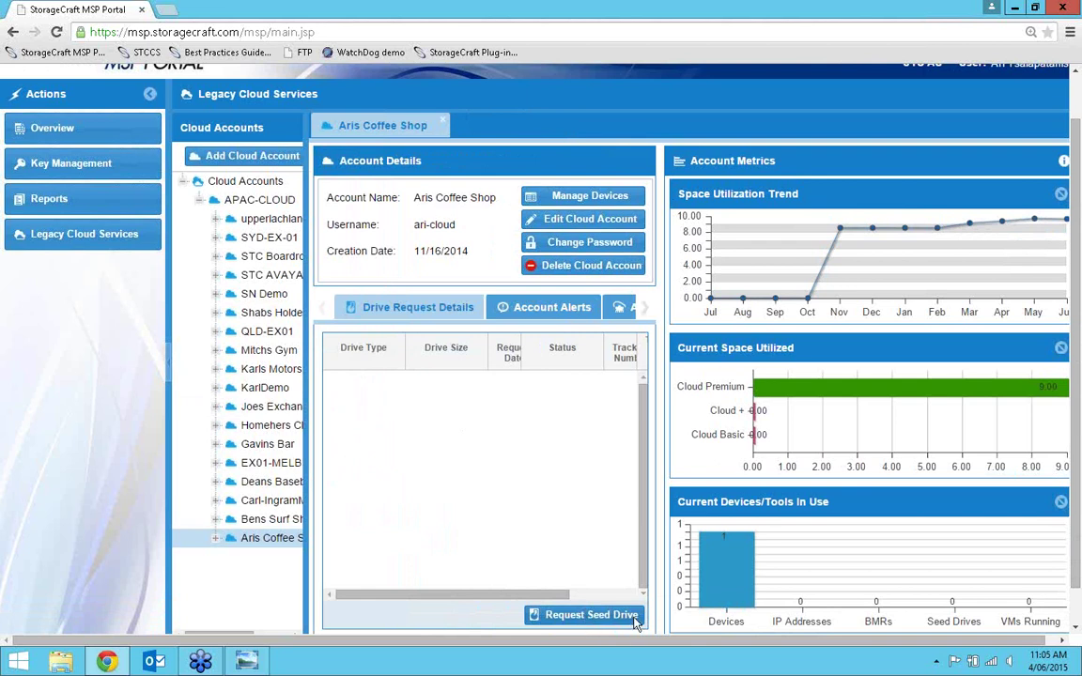
{"action": "left_click", "coordinate": [646, 308]}
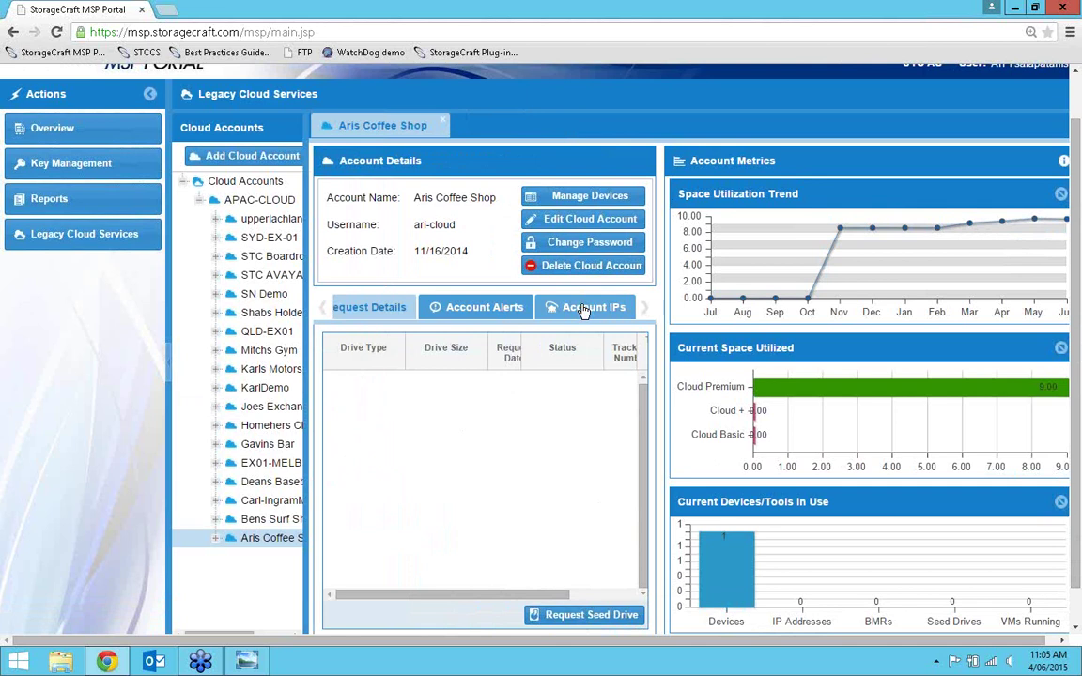
Open device management for the Aris Coffee Shop account and show the status page of the EXCHANGESERVER device
{"action": "left_click", "coordinate": [602, 197]}
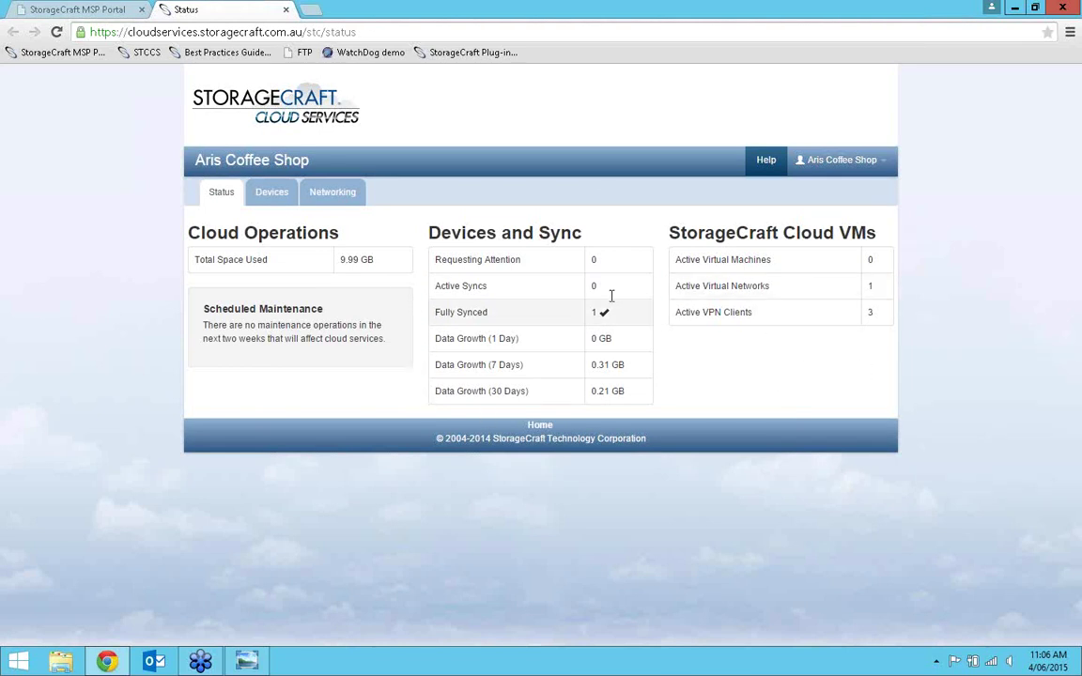
{"action": "left_click", "coordinate": [274, 203]}
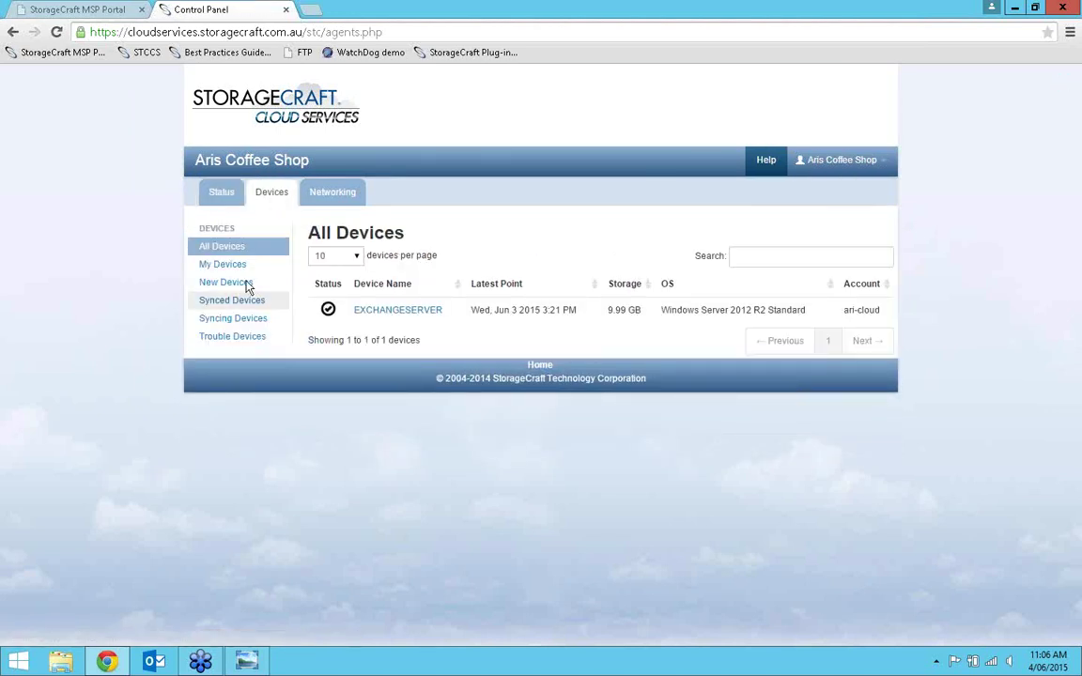
{"action": "left_click", "coordinate": [406, 314]}
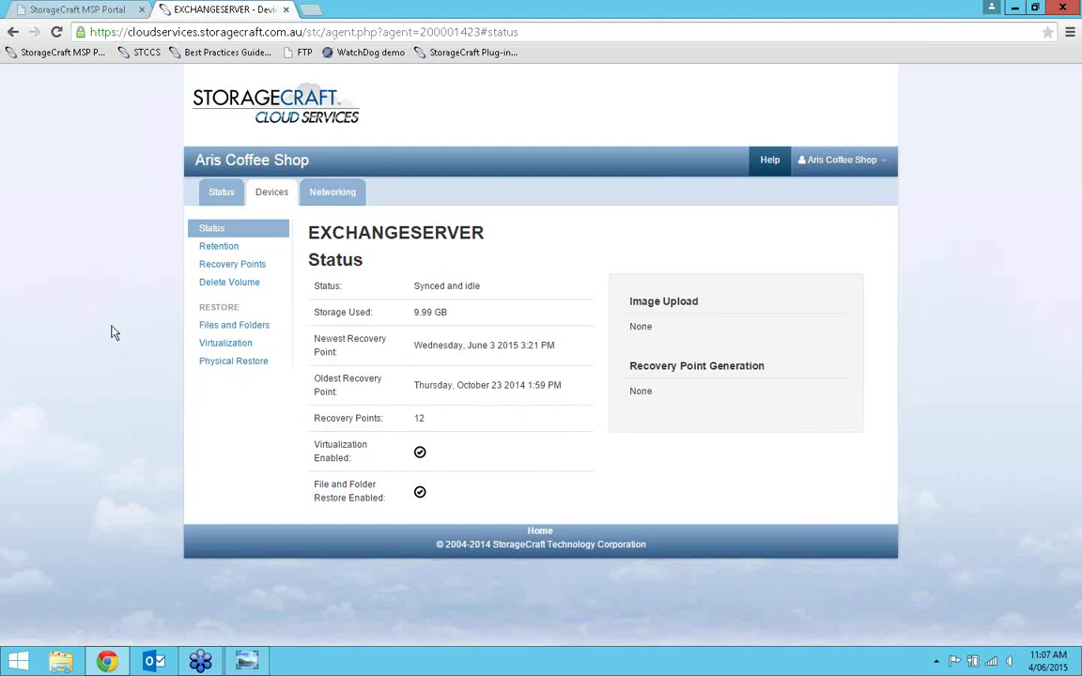
Review EXCHANGESERVER's physical restore form for requesting a BMR drive, including the recovery point, system architecture and testing request options
{"action": "left_click", "coordinate": [248, 368]}
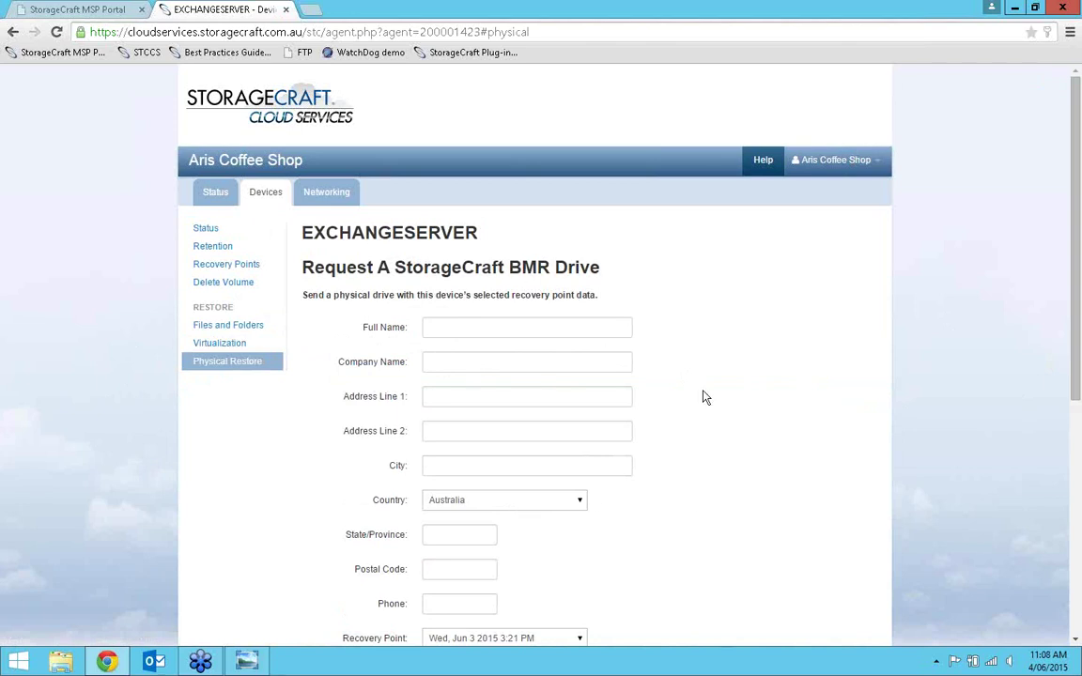
{"action": "scroll", "coordinate": [704, 401], "scroll_direction": "down", "scroll_amount": 1}
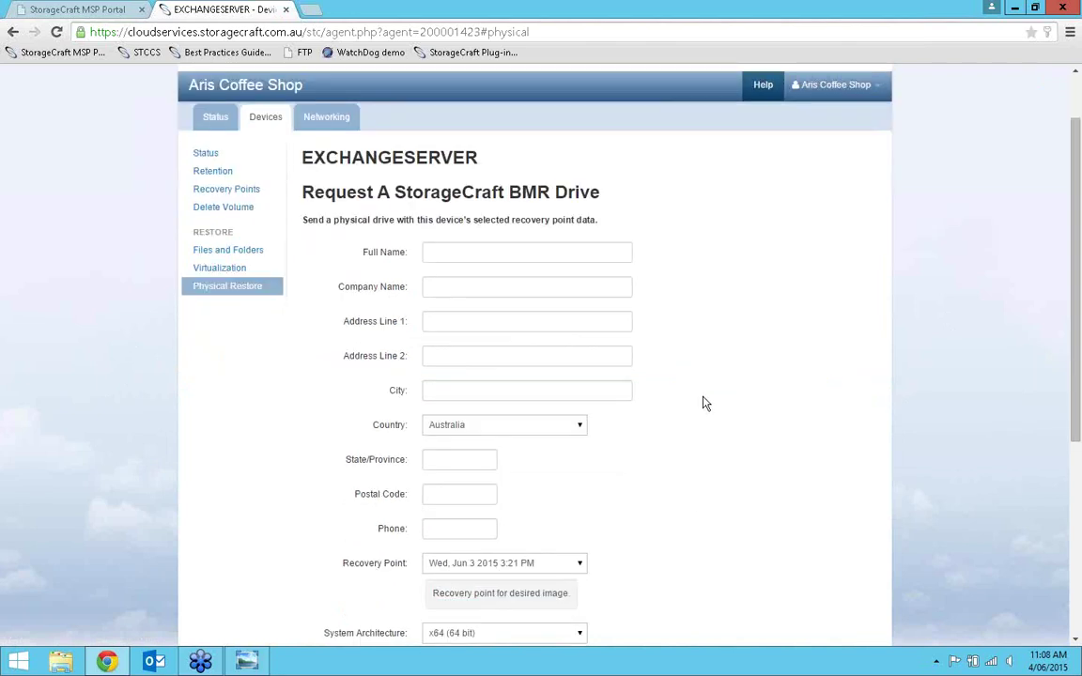
{"action": "scroll", "coordinate": [704, 404], "scroll_direction": "down", "scroll_amount": 2}
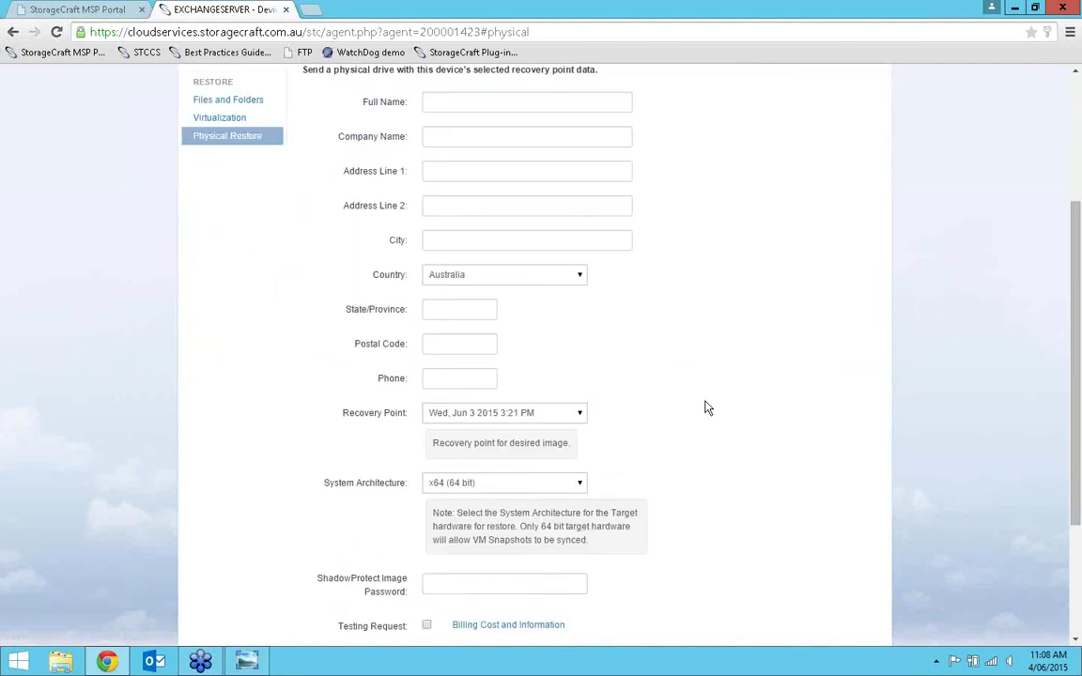
{"action": "left_click", "coordinate": [575, 415]}
{"action": "left_click", "coordinate": [522, 431]}
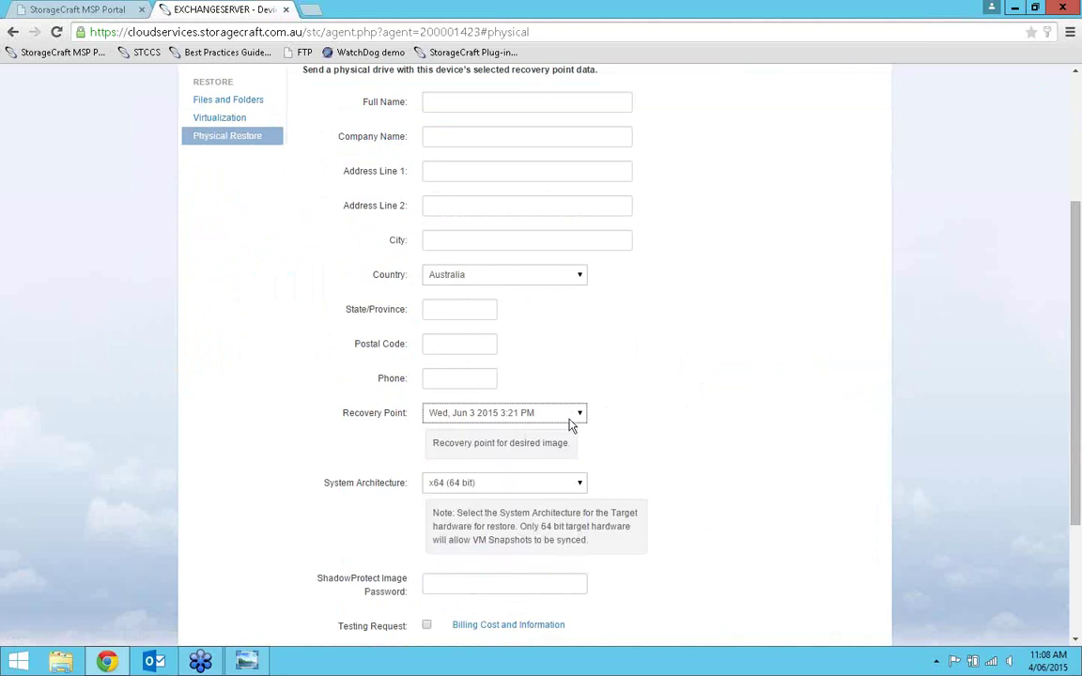
{"action": "scroll", "coordinate": [709, 423], "scroll_direction": "down", "scroll_amount": 1}
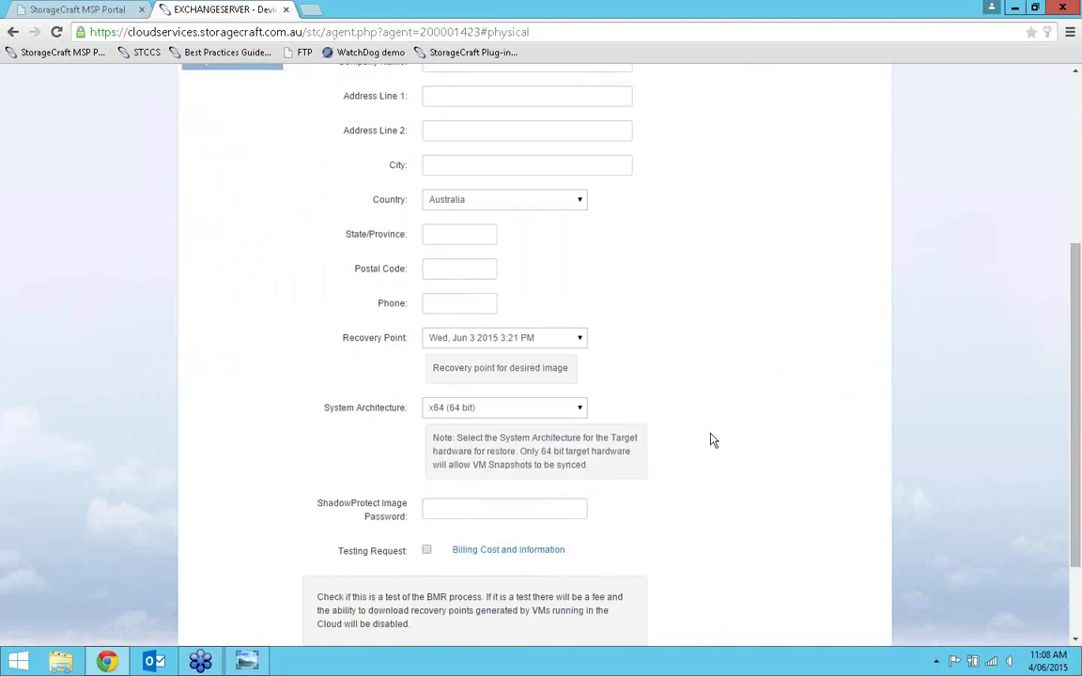
{"action": "left_click", "coordinate": [559, 410]}
{"action": "left_click", "coordinate": [555, 437]}
{"action": "scroll", "coordinate": [799, 503], "scroll_direction": "down", "scroll_amount": 1}
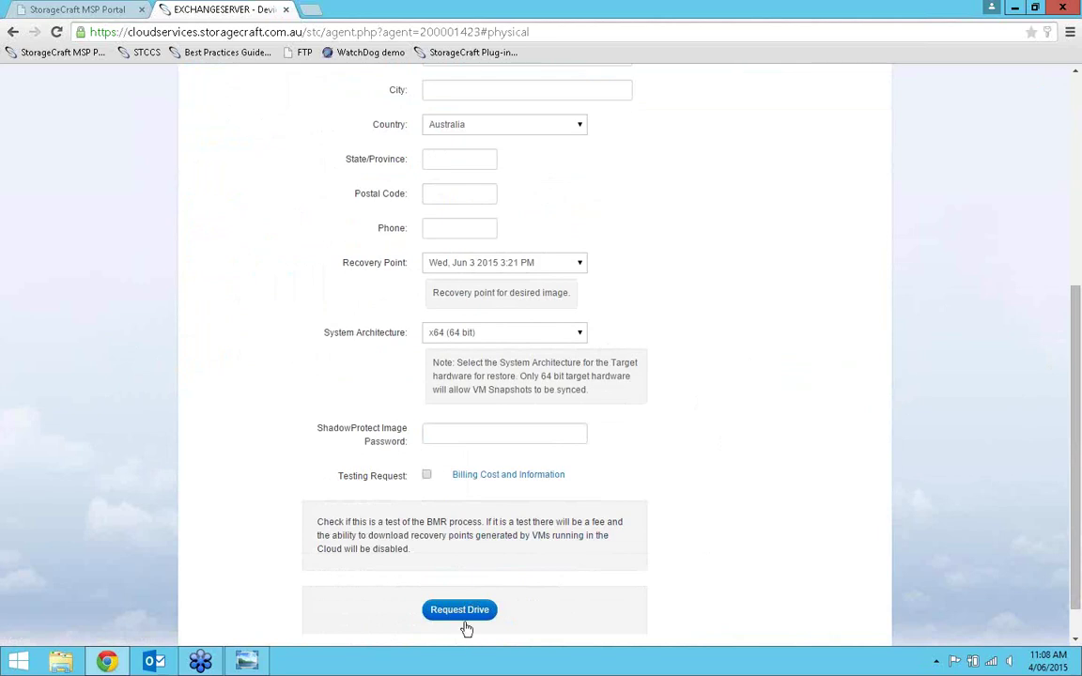
{"action": "scroll", "coordinate": [563, 615], "scroll_direction": "up", "scroll_amount": 4}
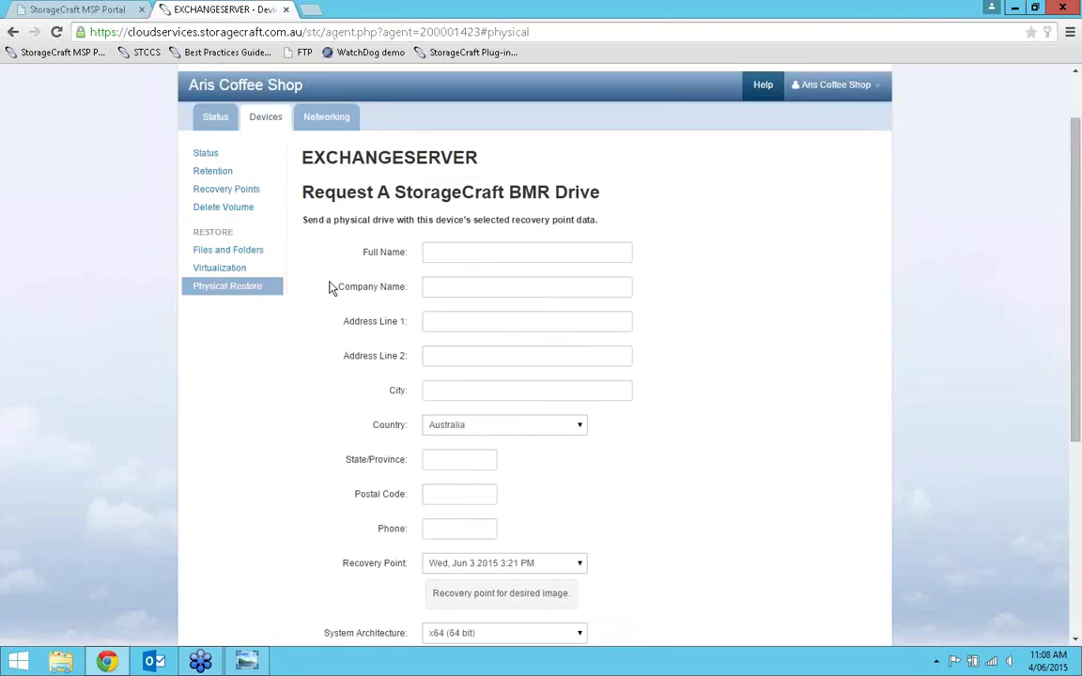
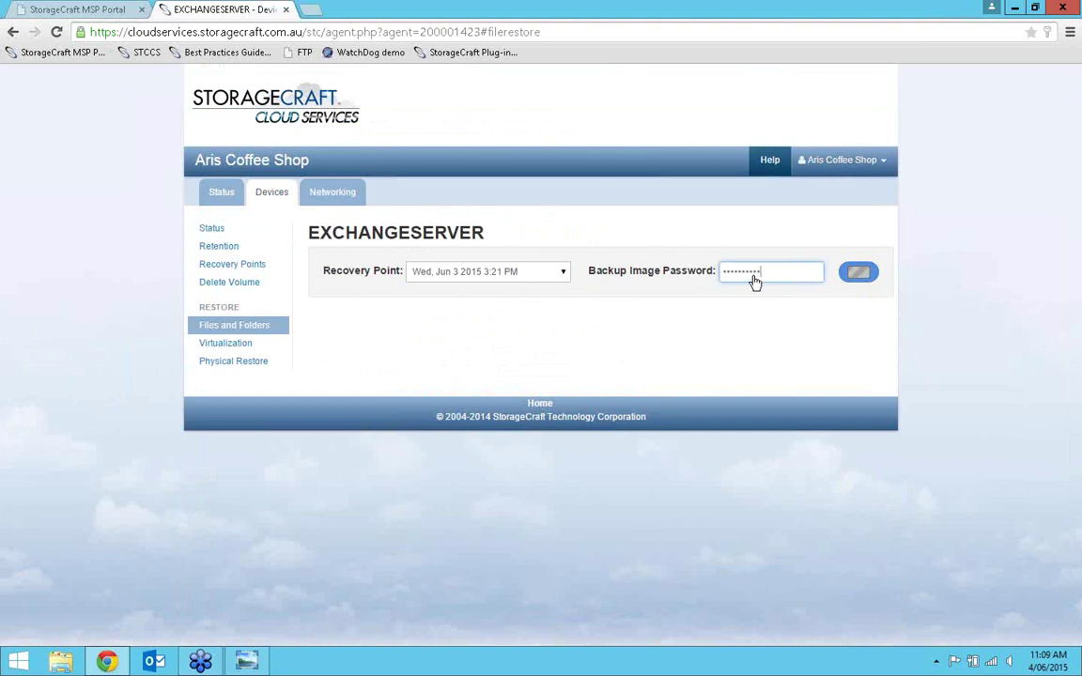
Load the Jun 3 2015 3:21 PM recovery point with the backup image password and browse to C\Program Files (x86)\StorageCraft\ShadowProtect
{"action": "key", "text": "Return"}
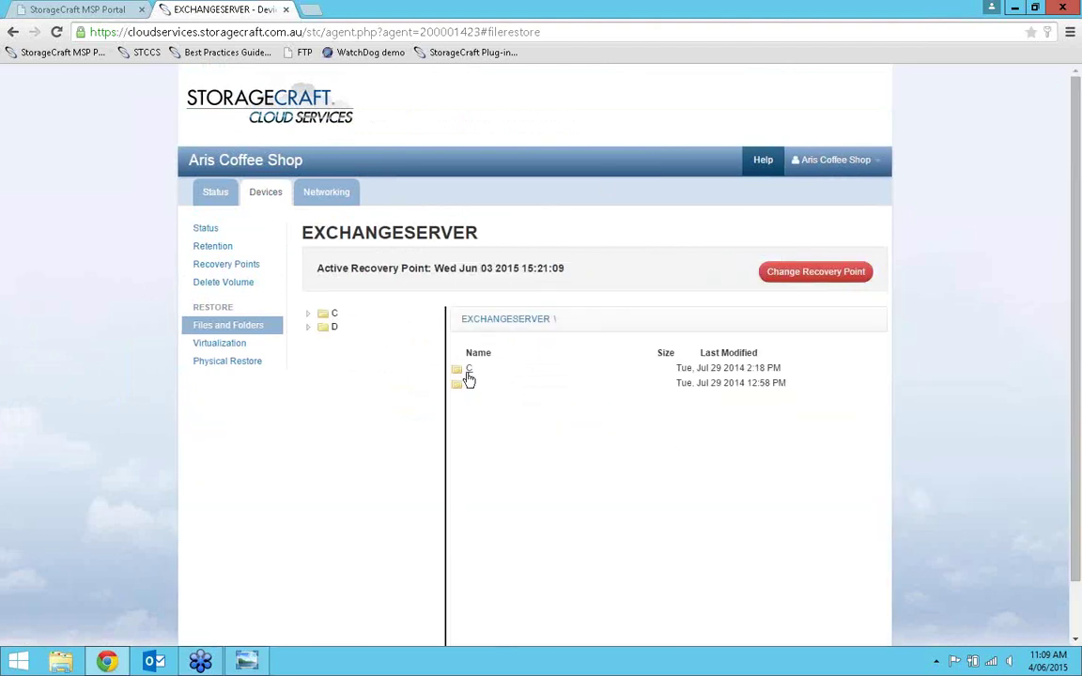
{"action": "double_click", "coordinate": [468, 369]}
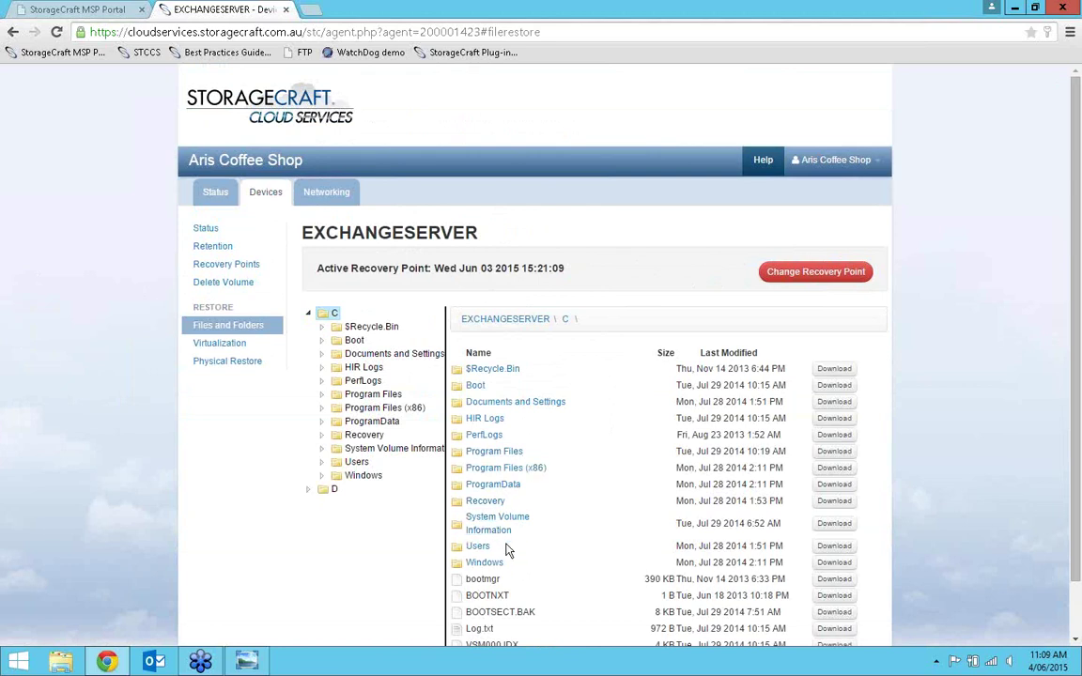
{"action": "double_click", "coordinate": [498, 470]}
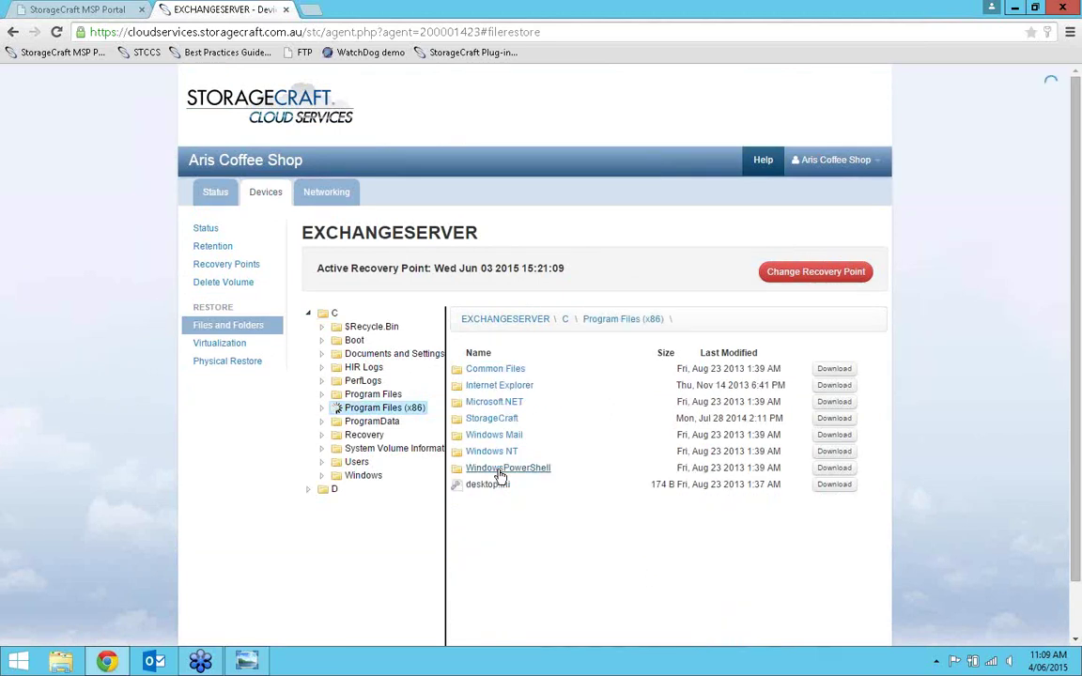
{"action": "double_click", "coordinate": [507, 419]}
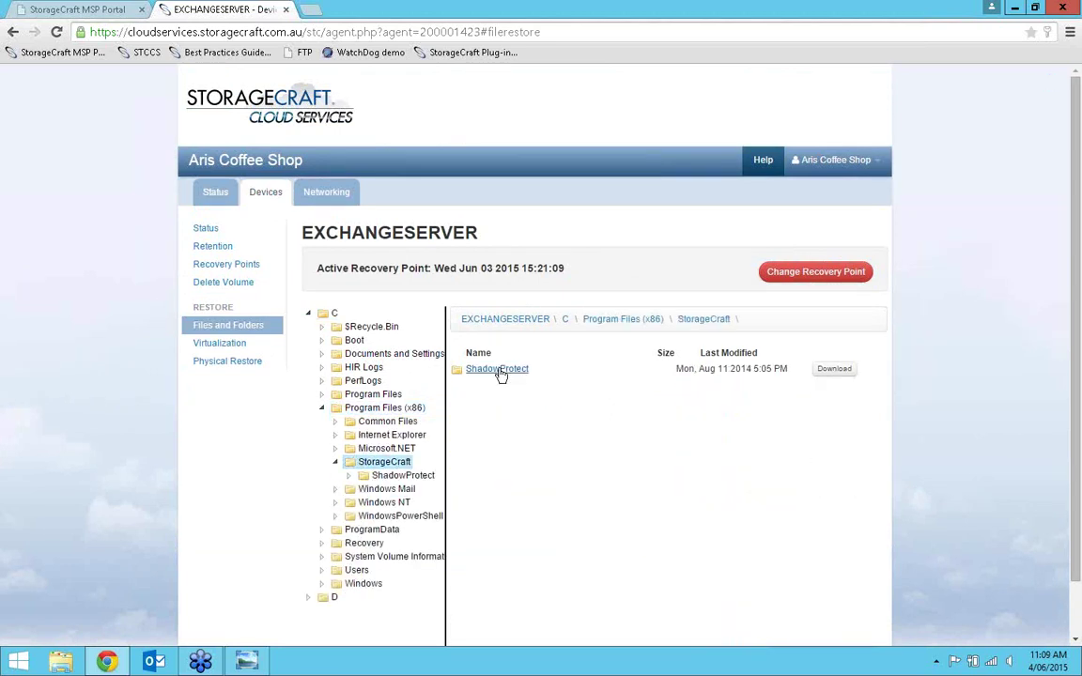
{"action": "double_click", "coordinate": [499, 369]}
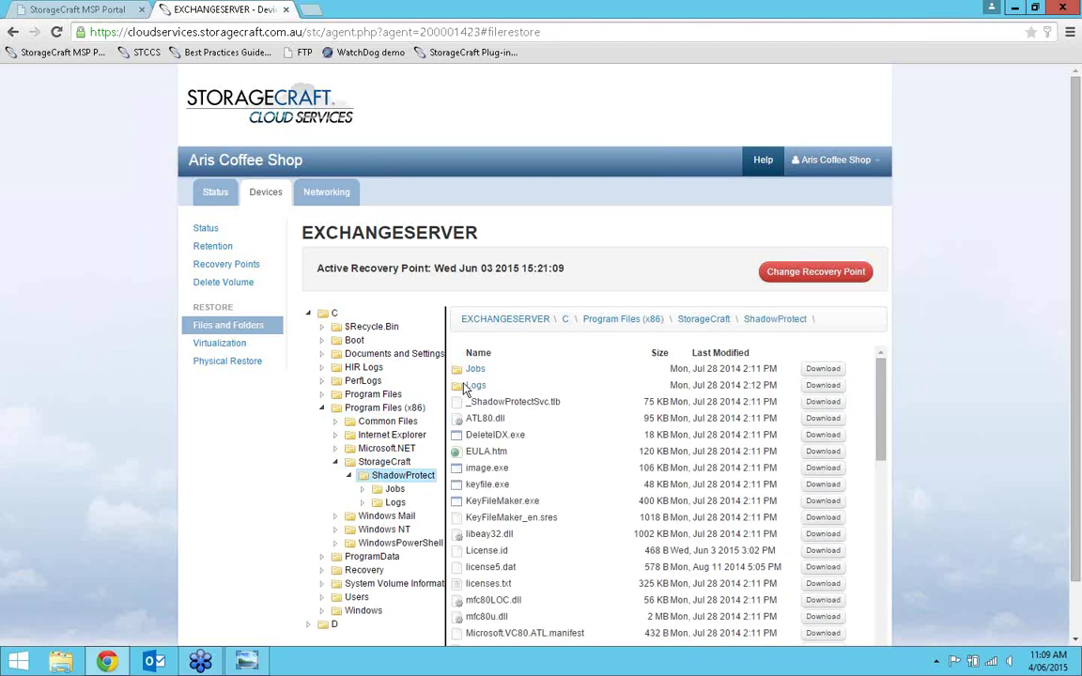
Download the Logs folder from the ShadowProtect directory as a compressed file
{"action": "left_click", "coordinate": [823, 385]}
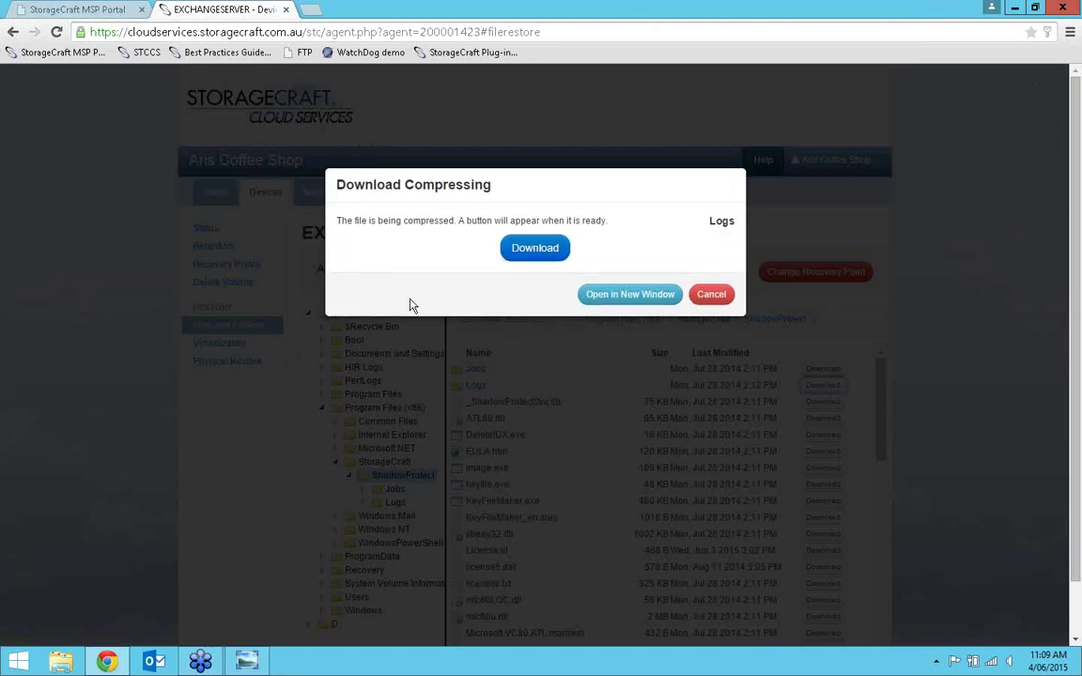
{"action": "left_click", "coordinate": [532, 252]}
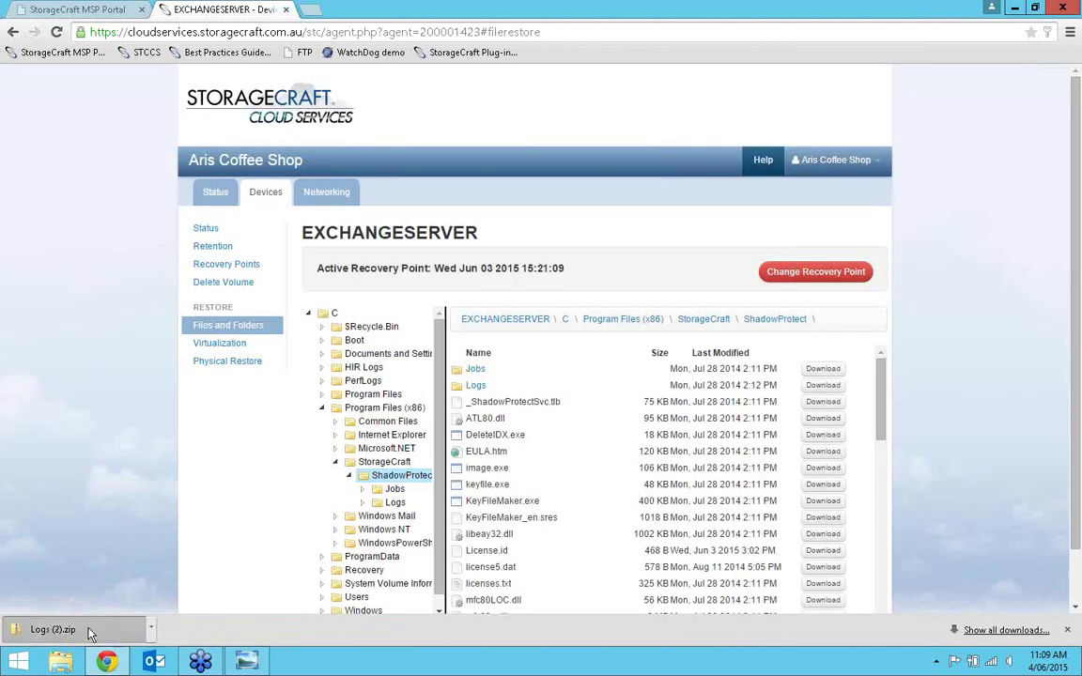
Open the downloaded Logs (2).zip and view the text log whose name begins with ea934063 in its Logs folder
{"action": "left_click", "coordinate": [91, 631]}
{"action": "left_click", "coordinate": [244, 171]}
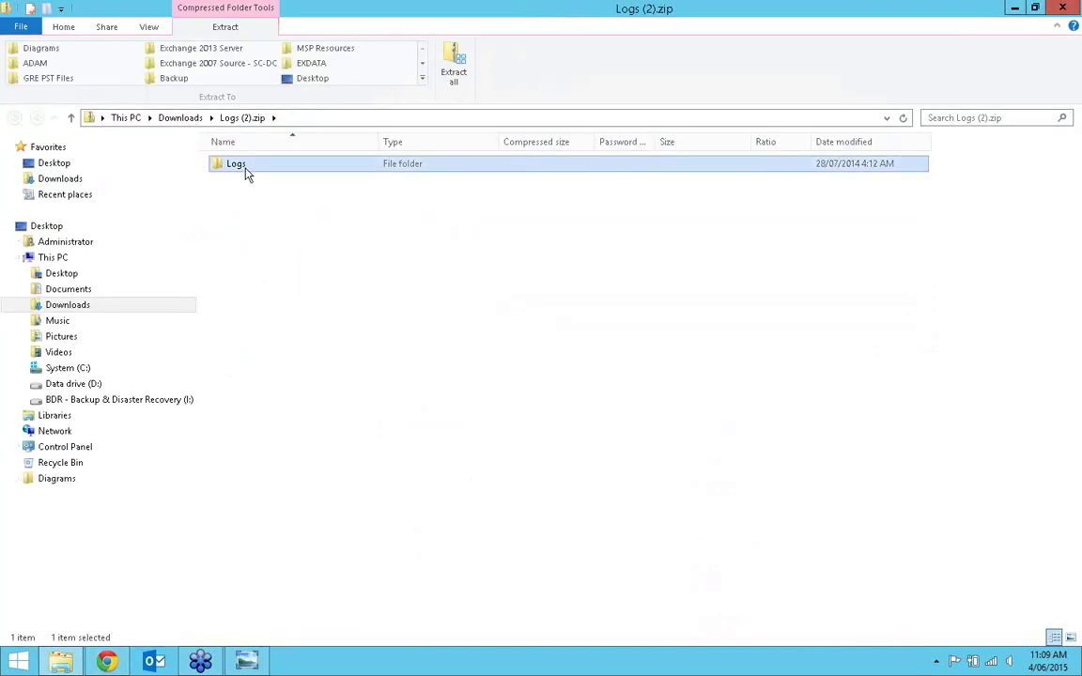
{"action": "double_click", "coordinate": [244, 171]}
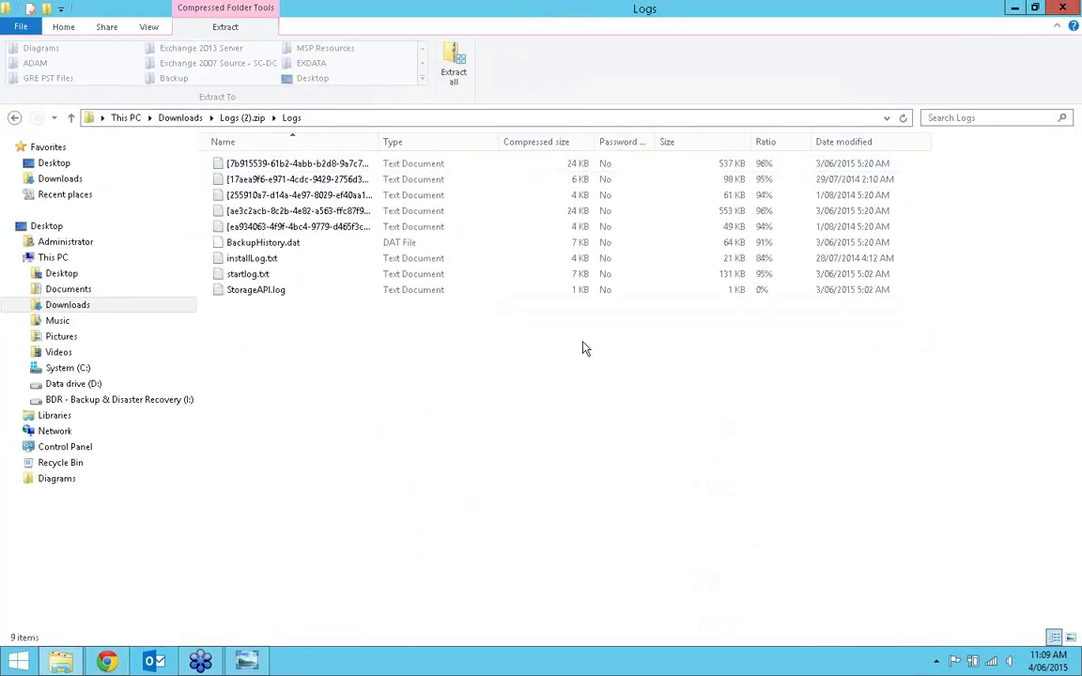
{"action": "double_click", "coordinate": [261, 227]}
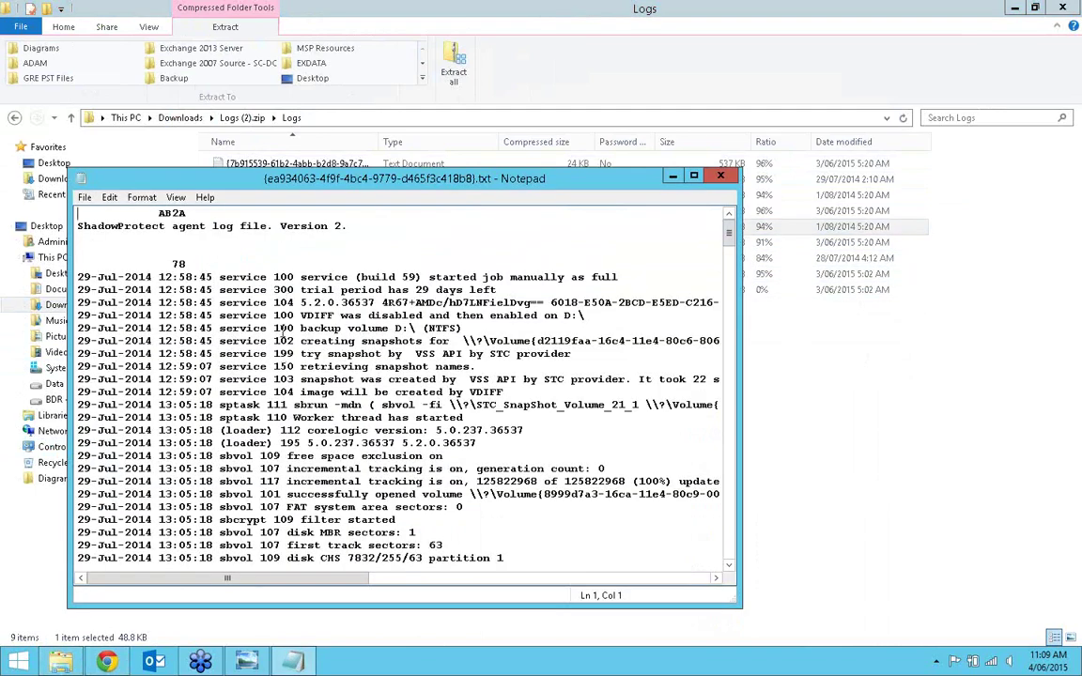
Read through the open ShadowProtect agent log, close it and put away the Logs folder window
{"action": "scroll", "coordinate": [361, 285], "scroll_direction": "down", "scroll_amount": 10}
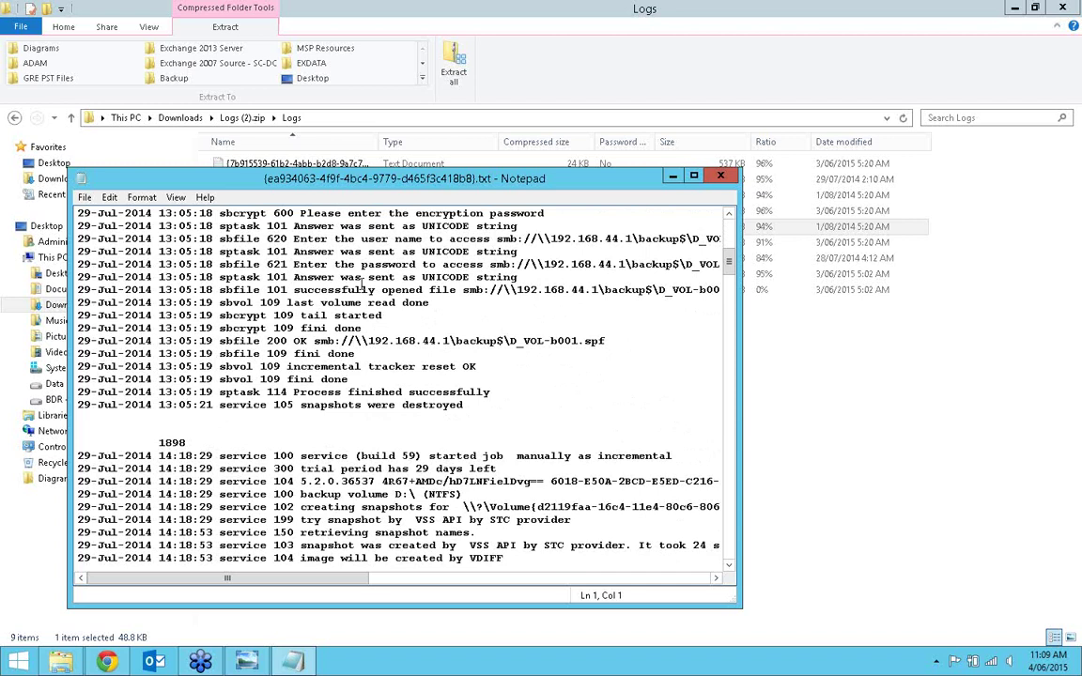
{"action": "scroll", "coordinate": [360, 286], "scroll_direction": "down", "scroll_amount": 20}
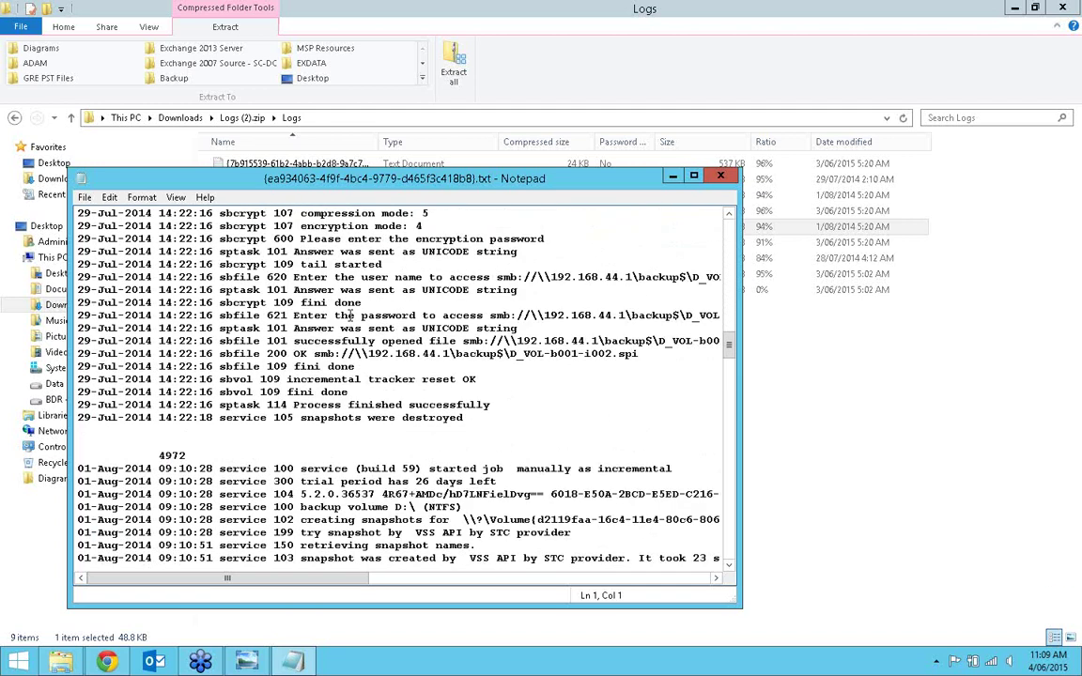
{"action": "scroll", "coordinate": [352, 314], "scroll_direction": "down", "scroll_amount": 15}
{"action": "left_click", "coordinate": [720, 176]}
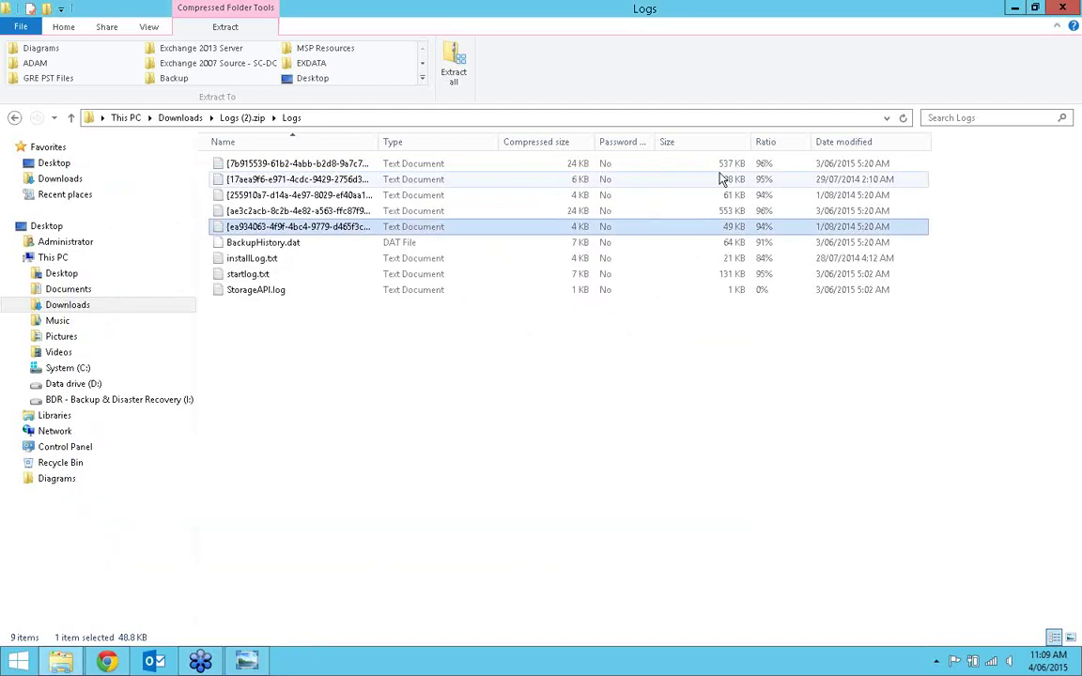
{"action": "left_click", "coordinate": [1014, 8]}
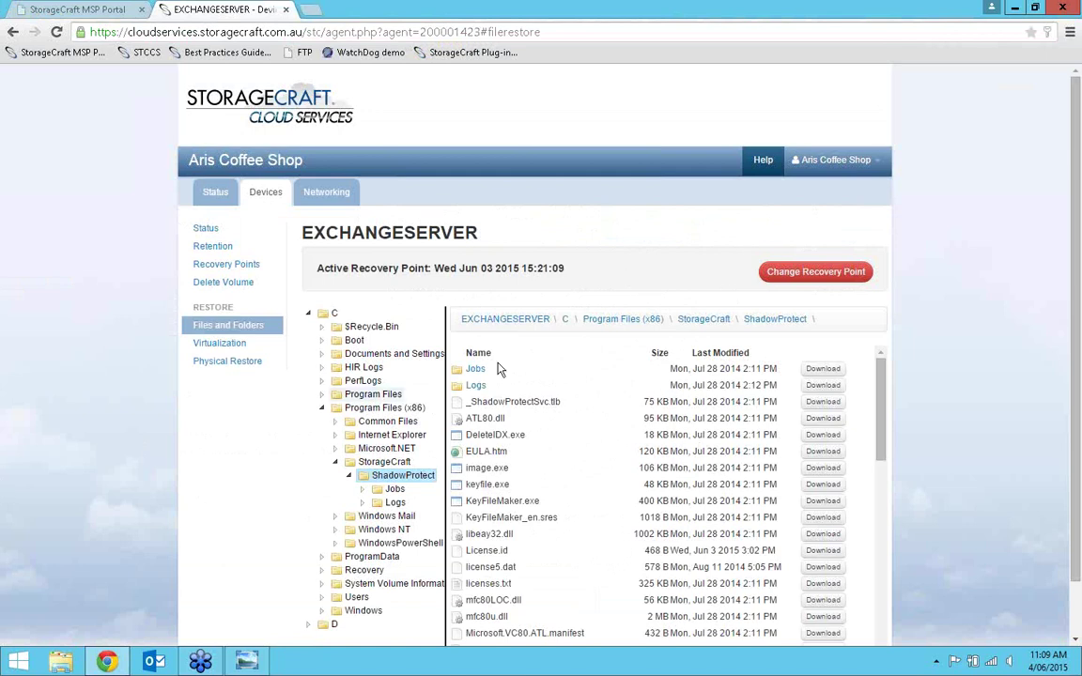
Release the active file-restore recovery point and load the Jun 3 2015 3:21 PM recovery point for EXCHANGESERVER's virtualization
{"action": "scroll", "coordinate": [319, 372], "scroll_direction": "down", "scroll_amount": 2}
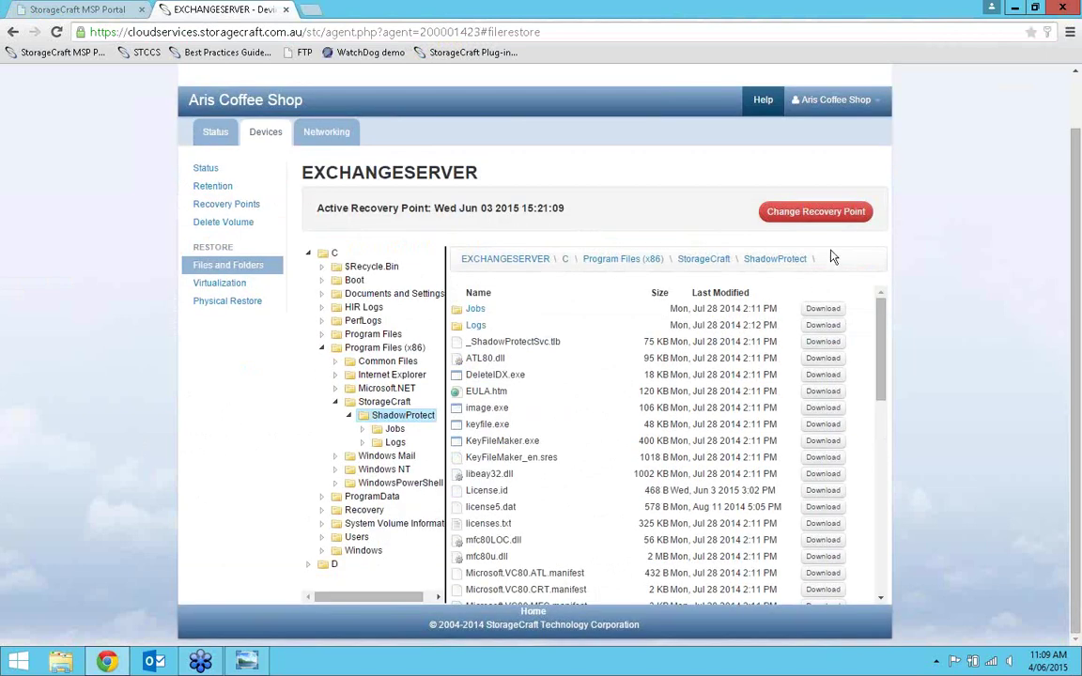
{"action": "left_click", "coordinate": [860, 212]}
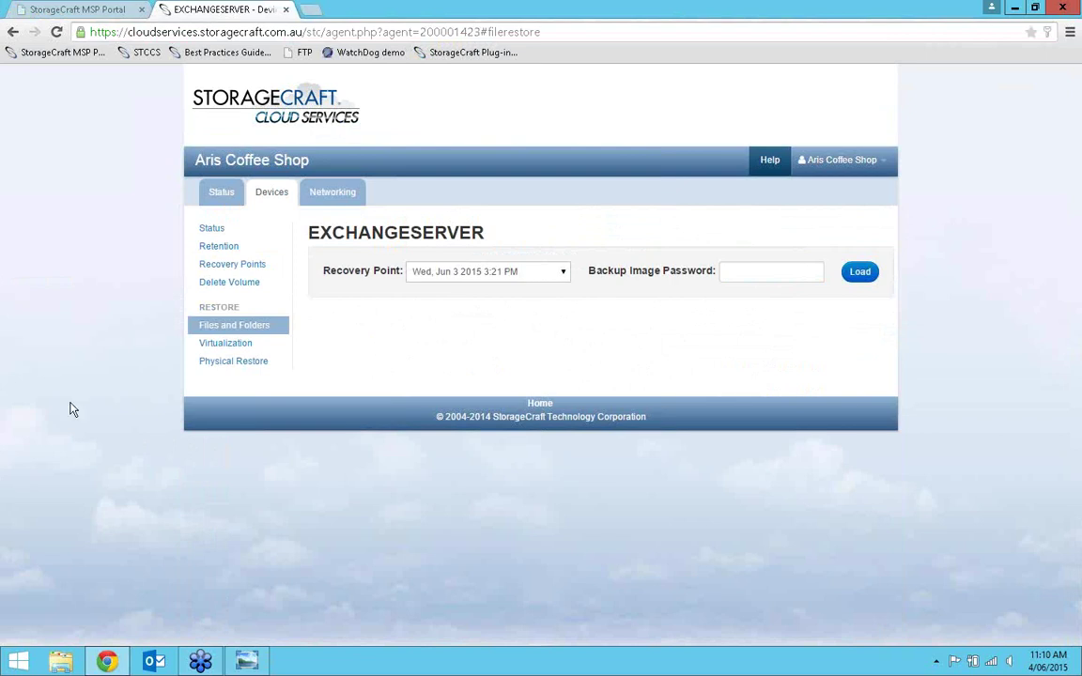
{"action": "left_click", "coordinate": [227, 346]}
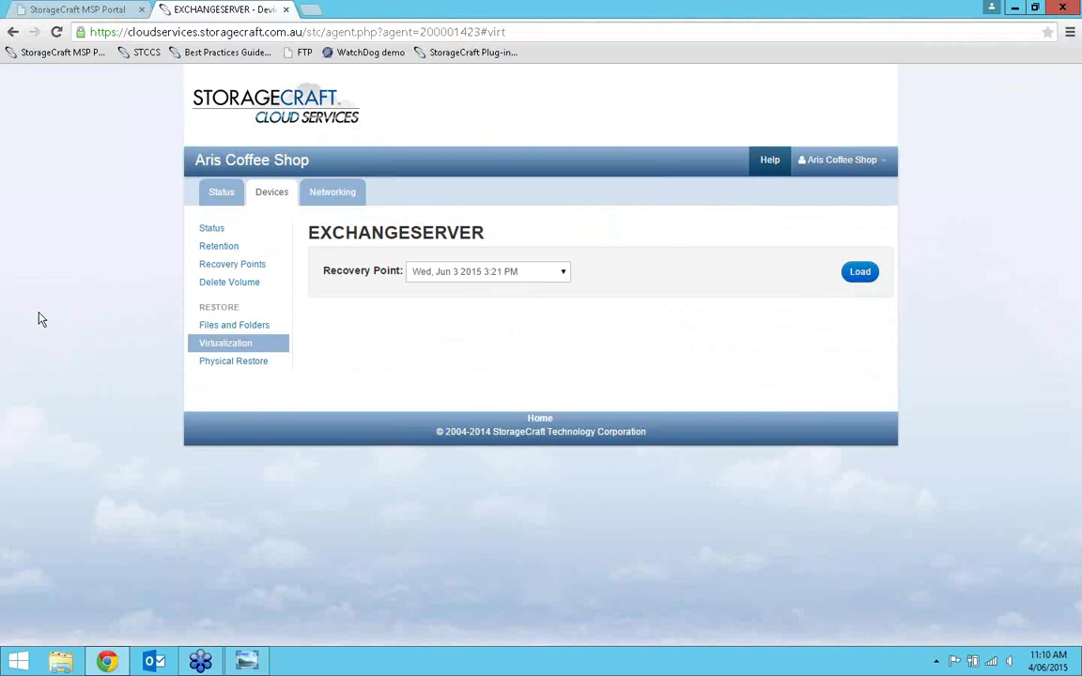
{"action": "left_click", "coordinate": [464, 272]}
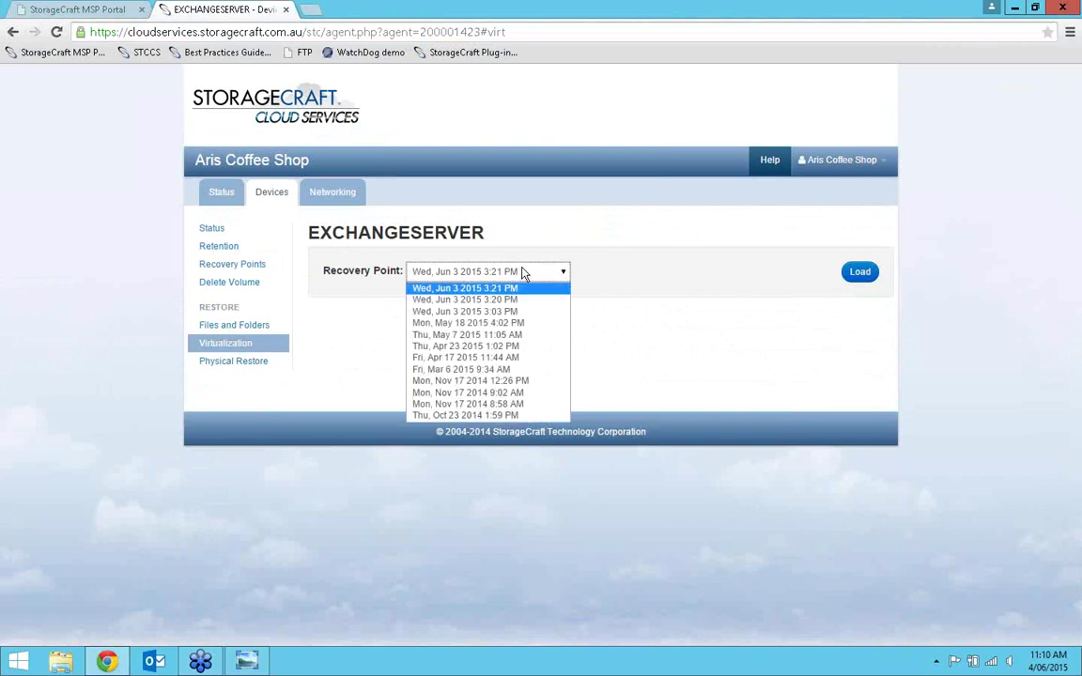
{"action": "left_click", "coordinate": [461, 294]}
{"action": "left_click", "coordinate": [850, 273]}
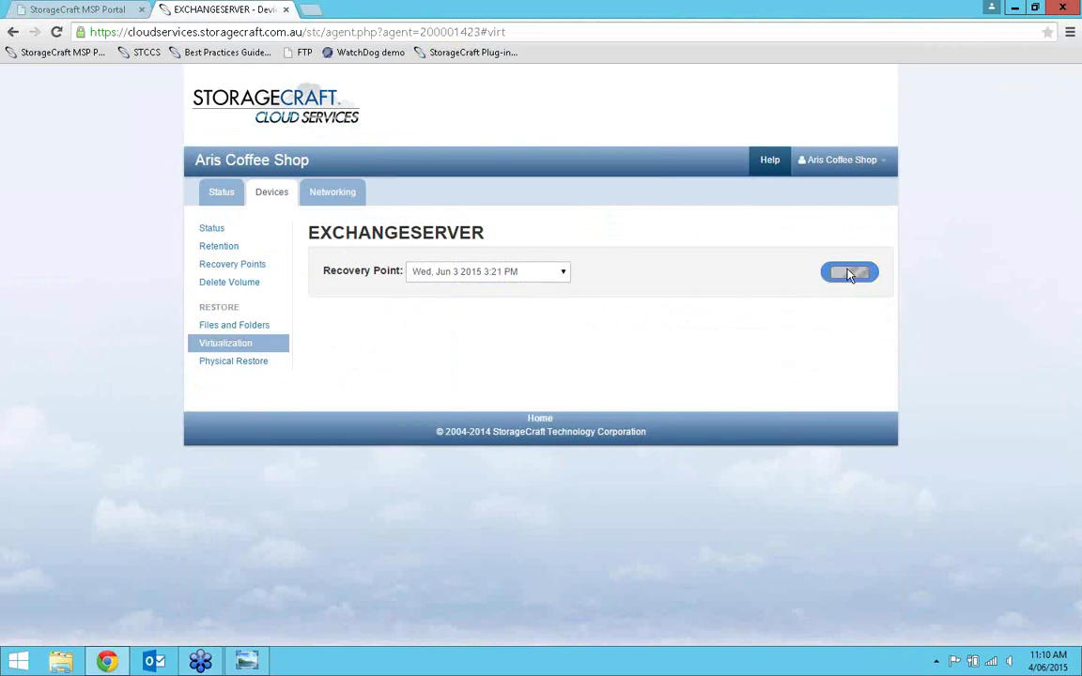
Create a cloud VM of EXCHANGESERVER with 2 CPU cores, 4 GB of RAM and the NAT network type
{"action": "left_click", "coordinate": [839, 369]}
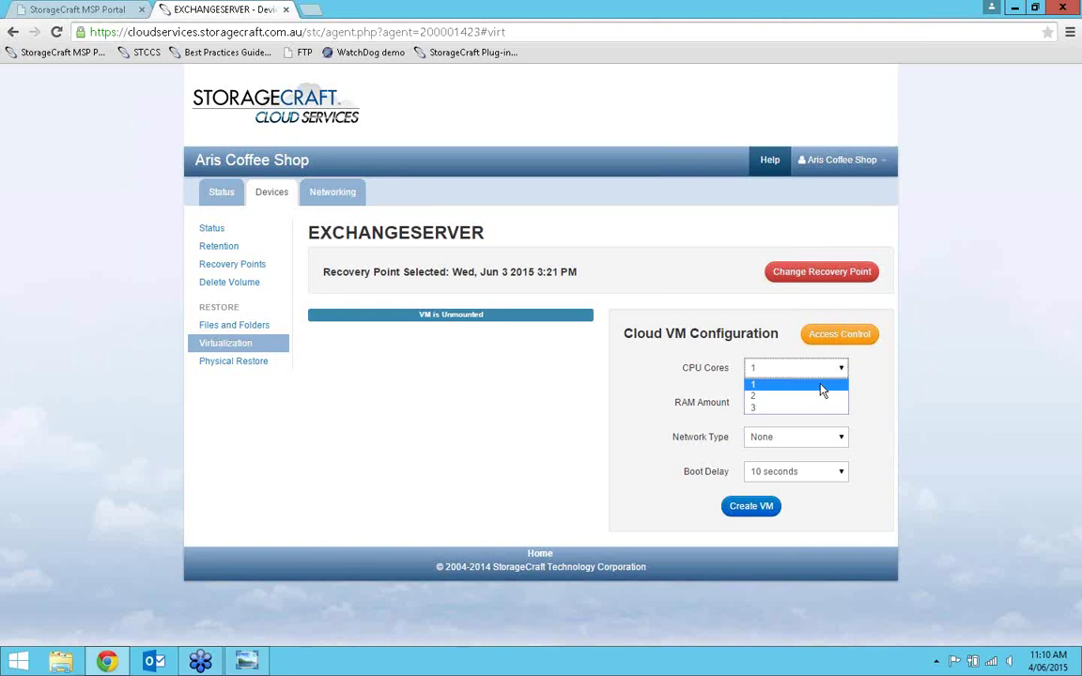
{"action": "left_click", "coordinate": [812, 396]}
{"action": "left_click", "coordinate": [838, 403]}
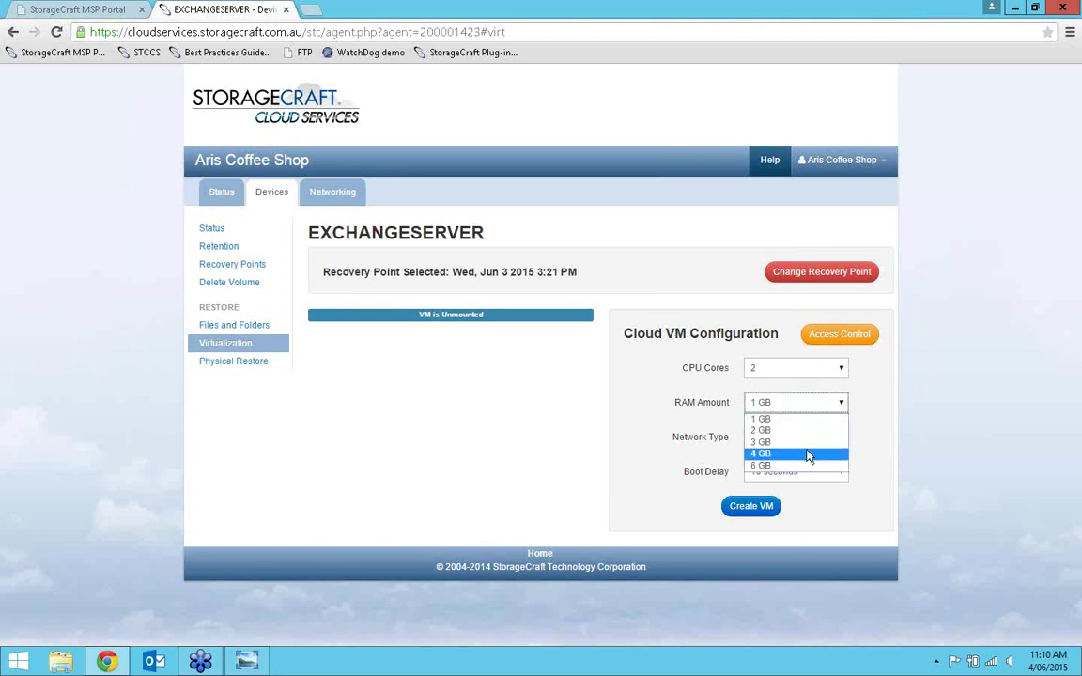
{"action": "left_click", "coordinate": [808, 456]}
{"action": "left_click", "coordinate": [816, 437]}
{"action": "left_click", "coordinate": [814, 464]}
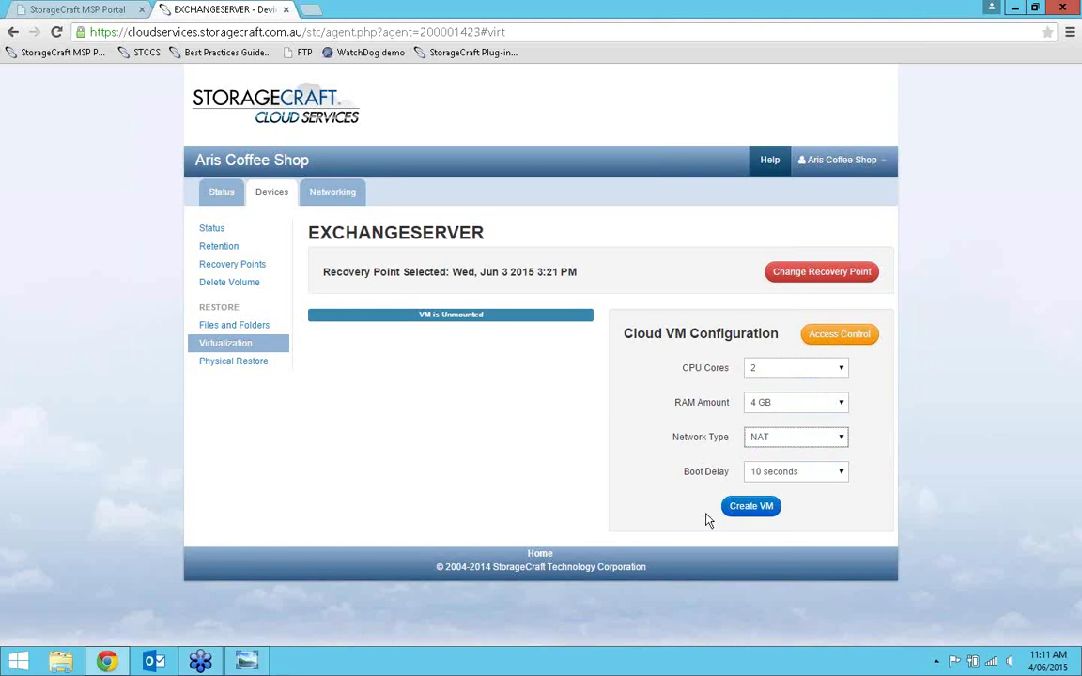
{"action": "left_click", "coordinate": [751, 508]}
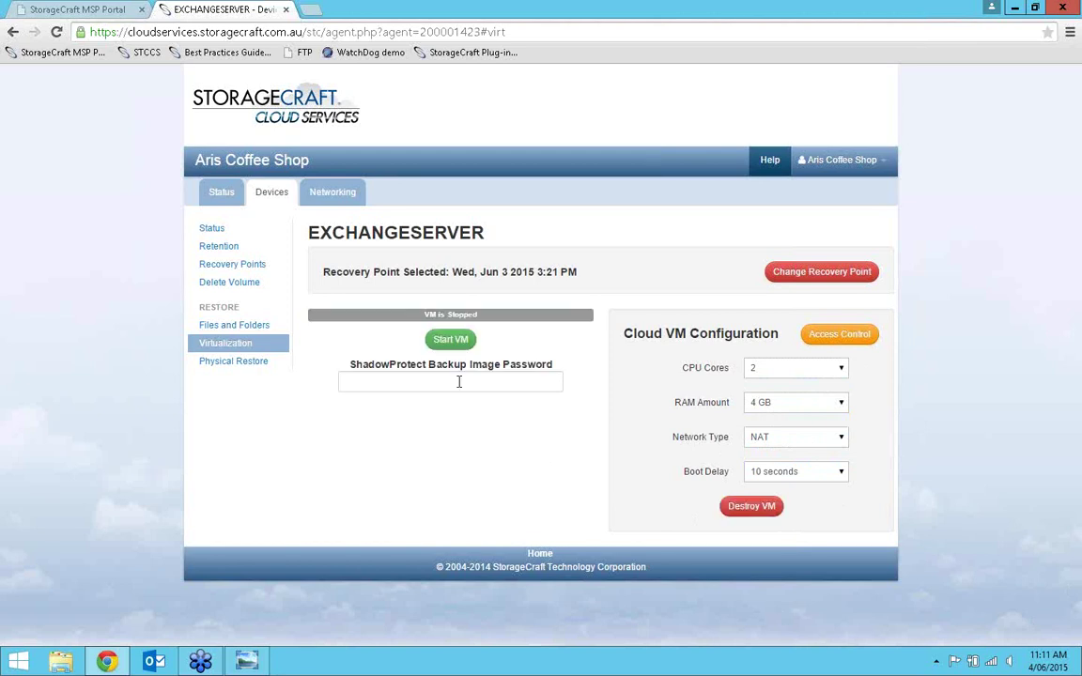
Enter the ShadowProtect backup image password and start the newly created EXCHANGESERVER VM
{"action": "left_click", "coordinate": [459, 380]}
{"action": "type", "text": "•"}
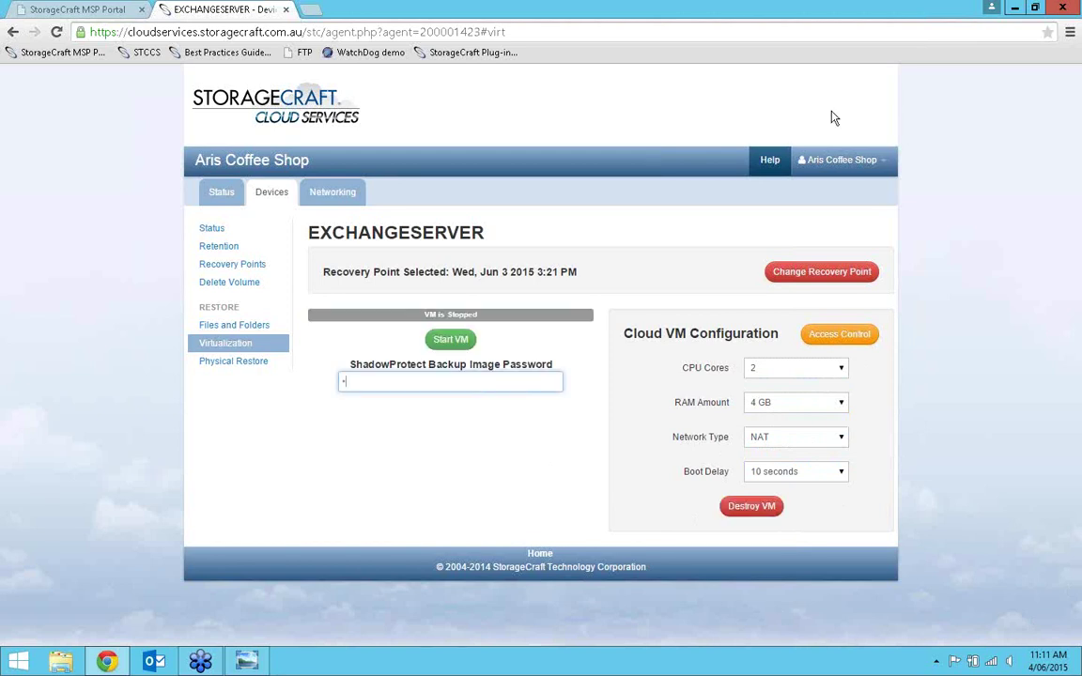
{"action": "type", "text": "•••••••"}
{"action": "key", "text": "Return"}
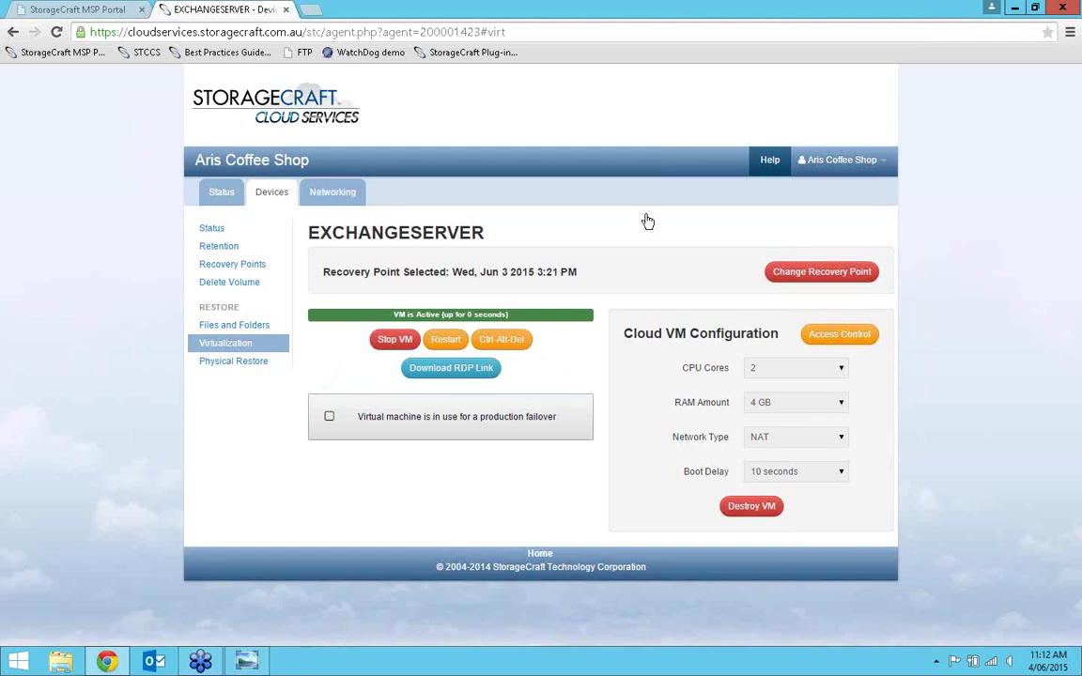
Download the VM's RDP link, connect to the unverified remote computer to view it booting, and close the remote session
{"action": "left_click", "coordinate": [461, 374]}
{"action": "left_click", "coordinate": [8, 632]}
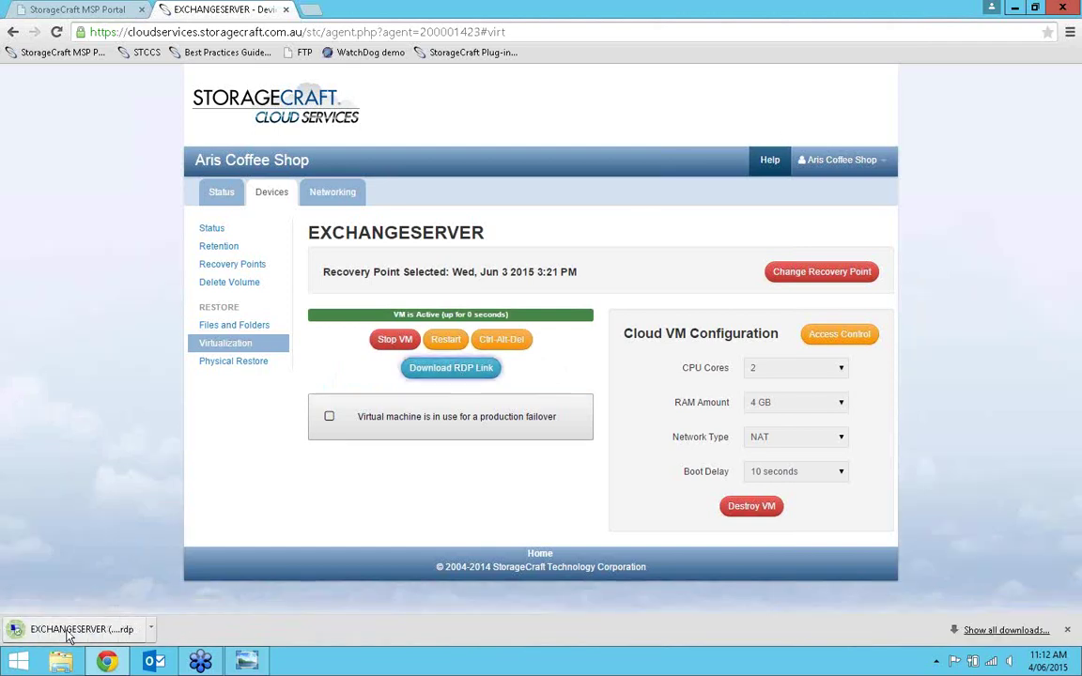
{"action": "left_click", "coordinate": [609, 422]}
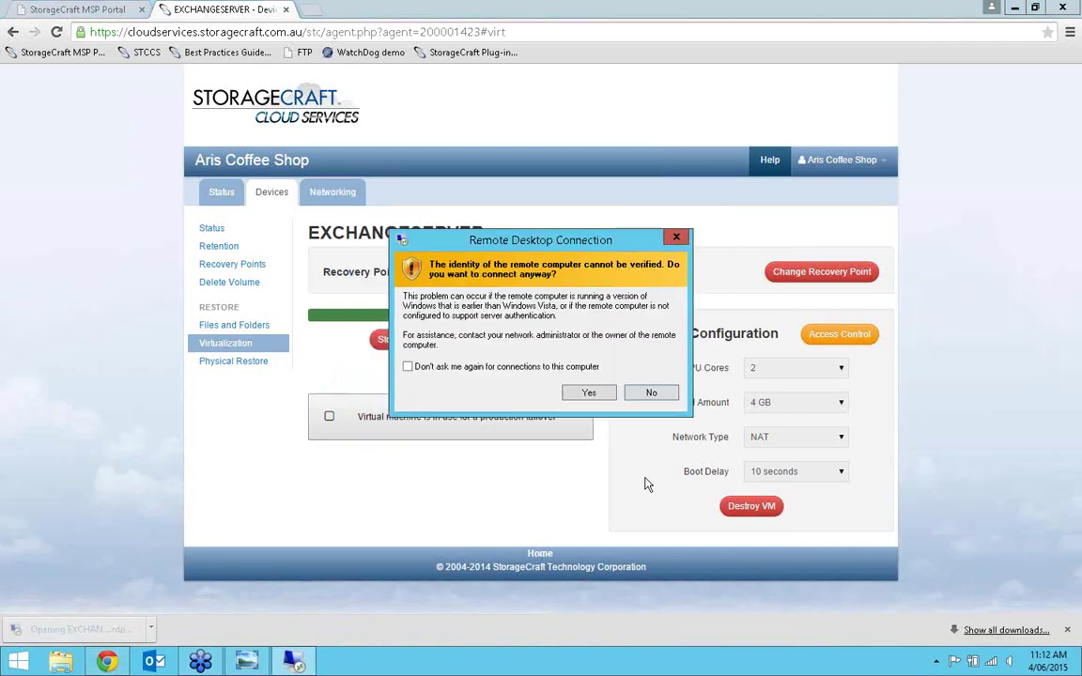
{"action": "left_click", "coordinate": [579, 392]}
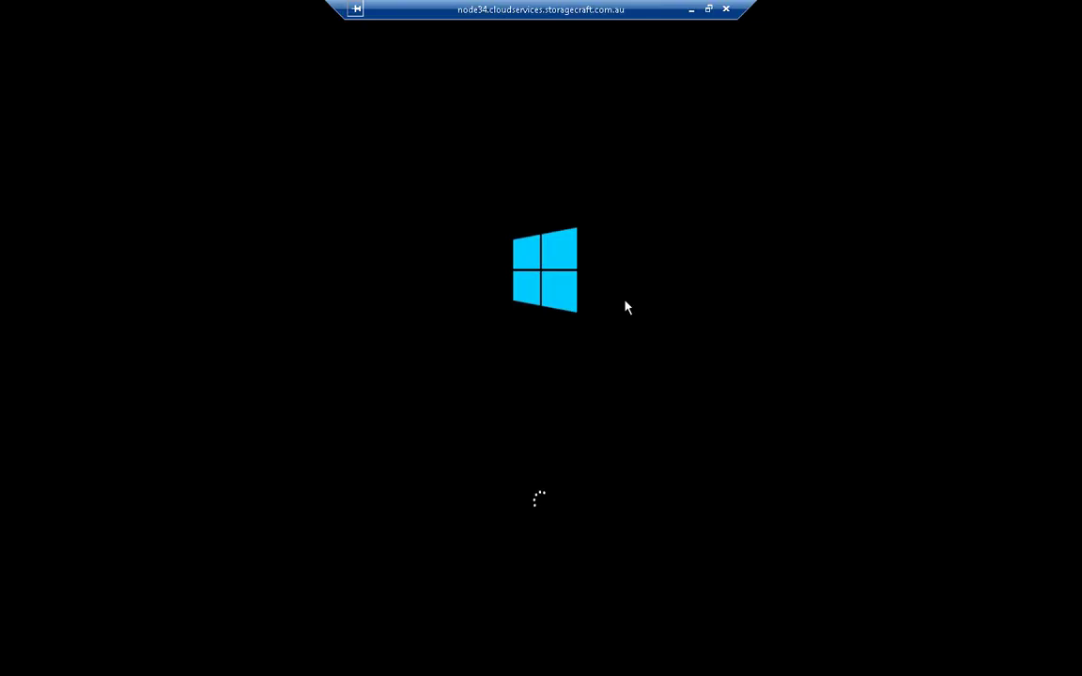
{"action": "left_click", "coordinate": [726, 8]}
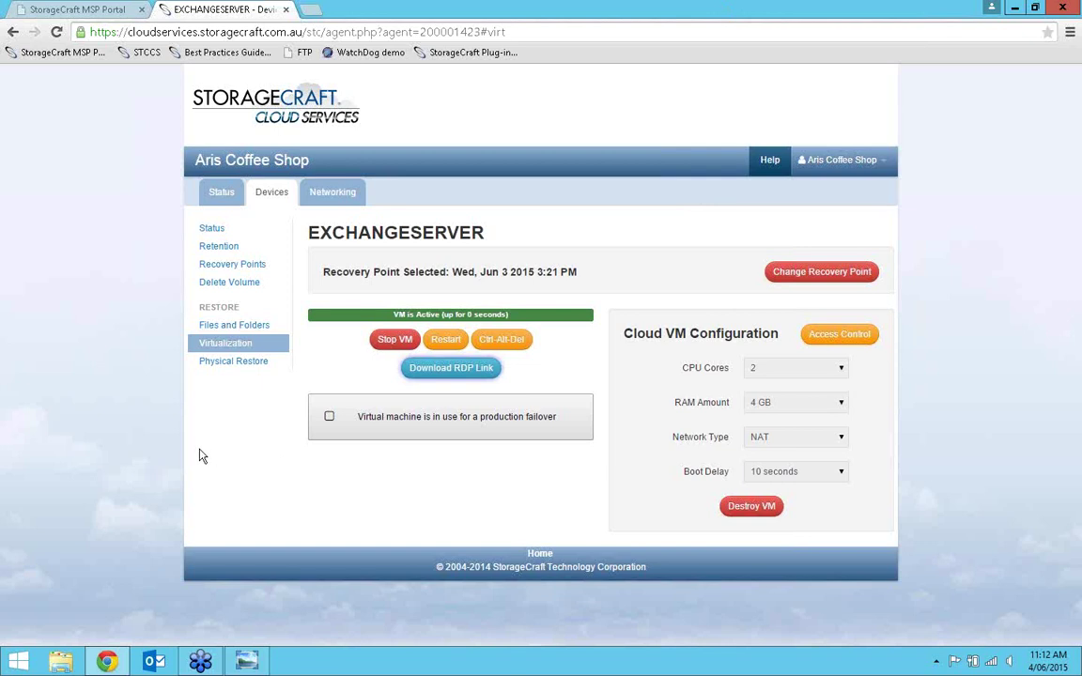
Check EXCHANGESERVER in the cloud virtualization status list and stop its running VM
{"action": "left_click", "coordinate": [328, 203]}
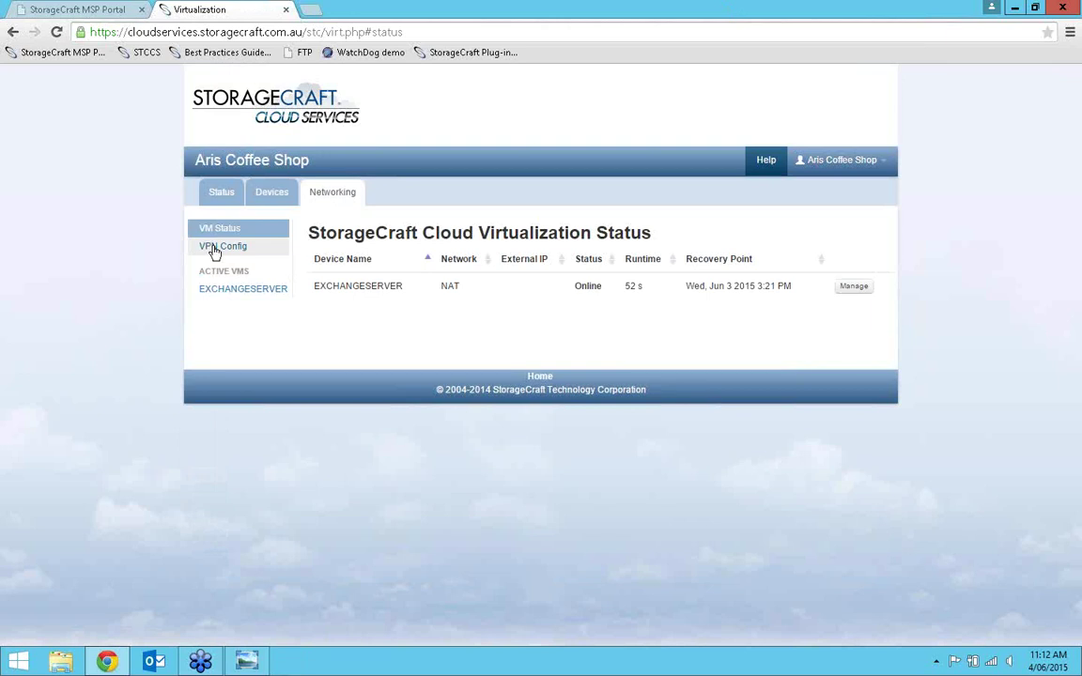
{"action": "left_click", "coordinate": [246, 291]}
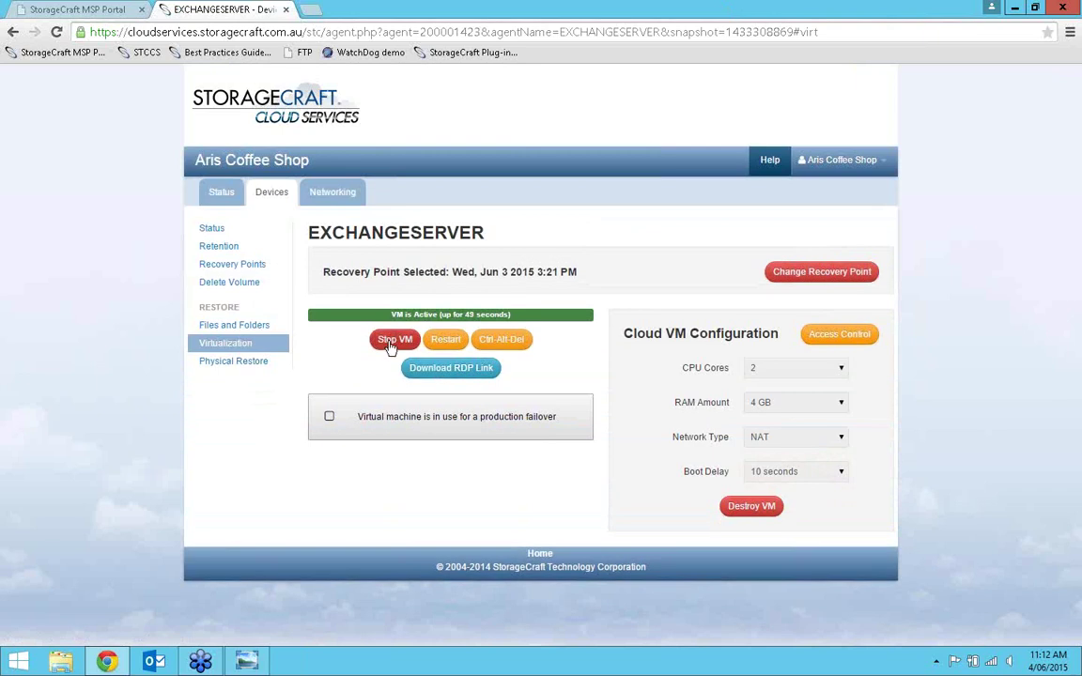
{"action": "left_click", "coordinate": [393, 343]}
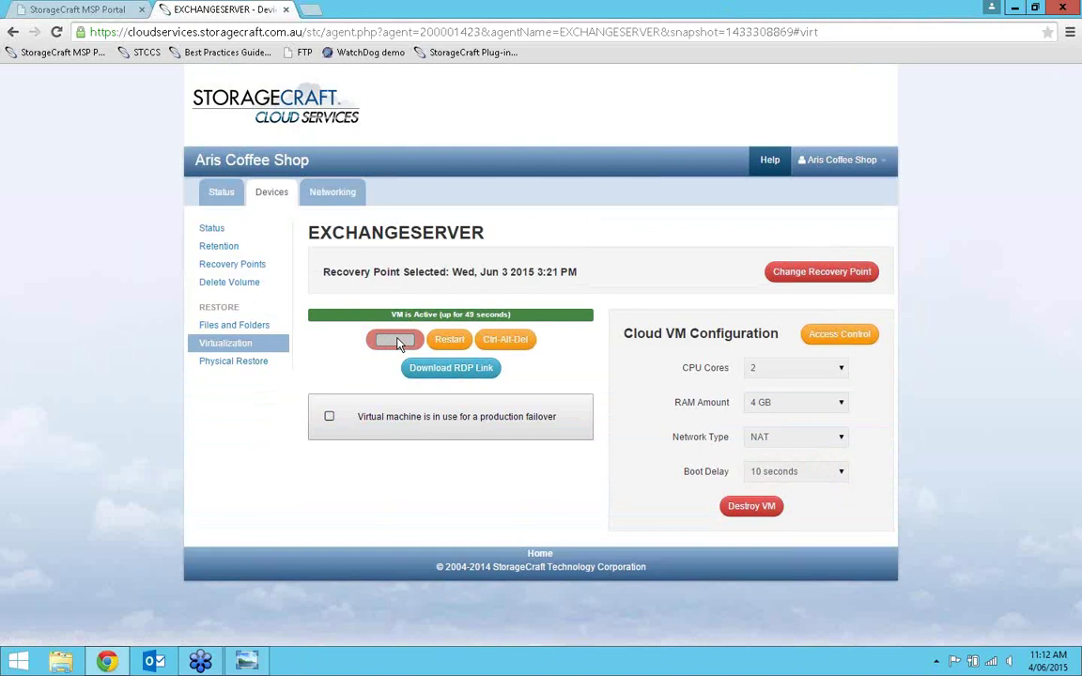
Add the EXCHANGESERVER cloud VM to the existing 10.8.2.0/24 VPN, save the update and start the VPN
{"action": "left_click", "coordinate": [346, 192]}
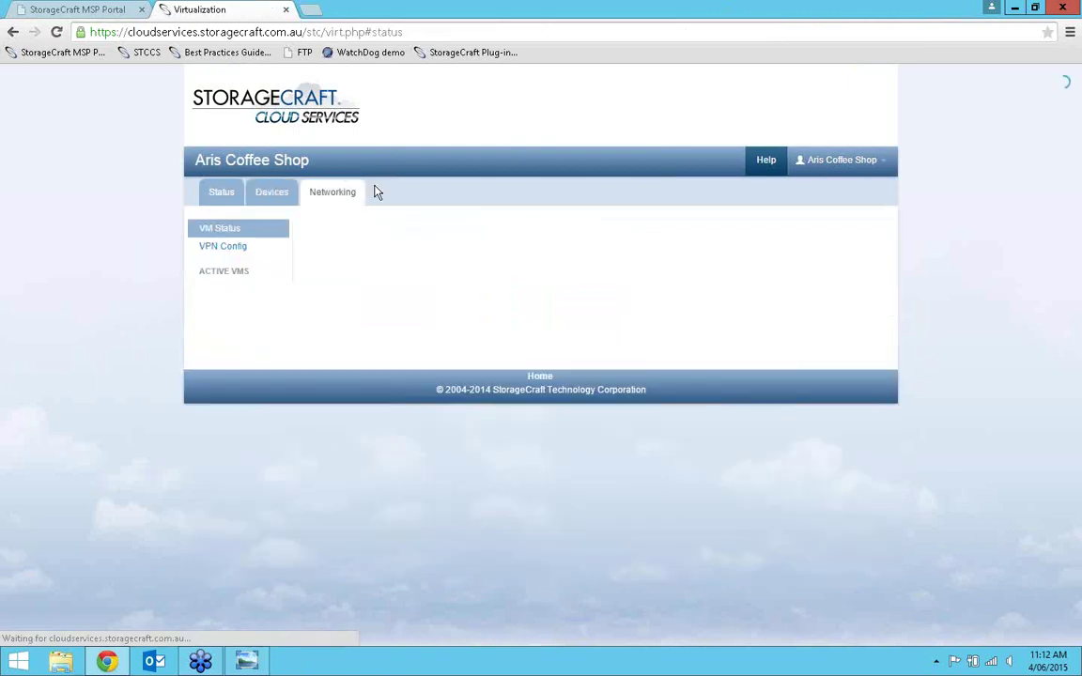
{"action": "left_click", "coordinate": [236, 248]}
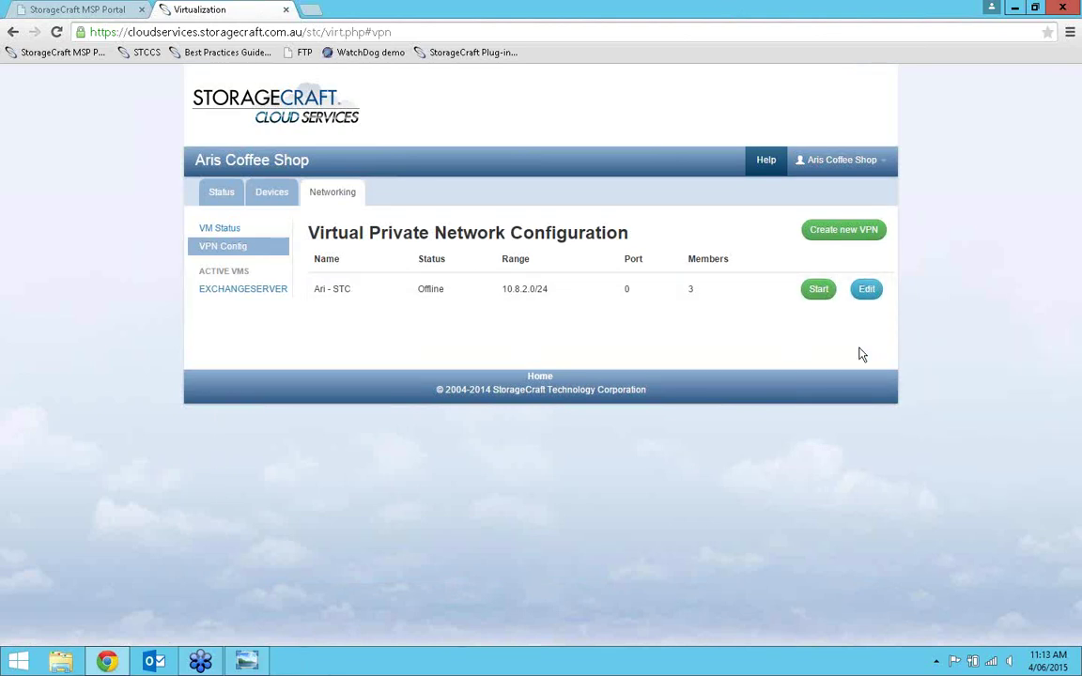
{"action": "left_click", "coordinate": [858, 296]}
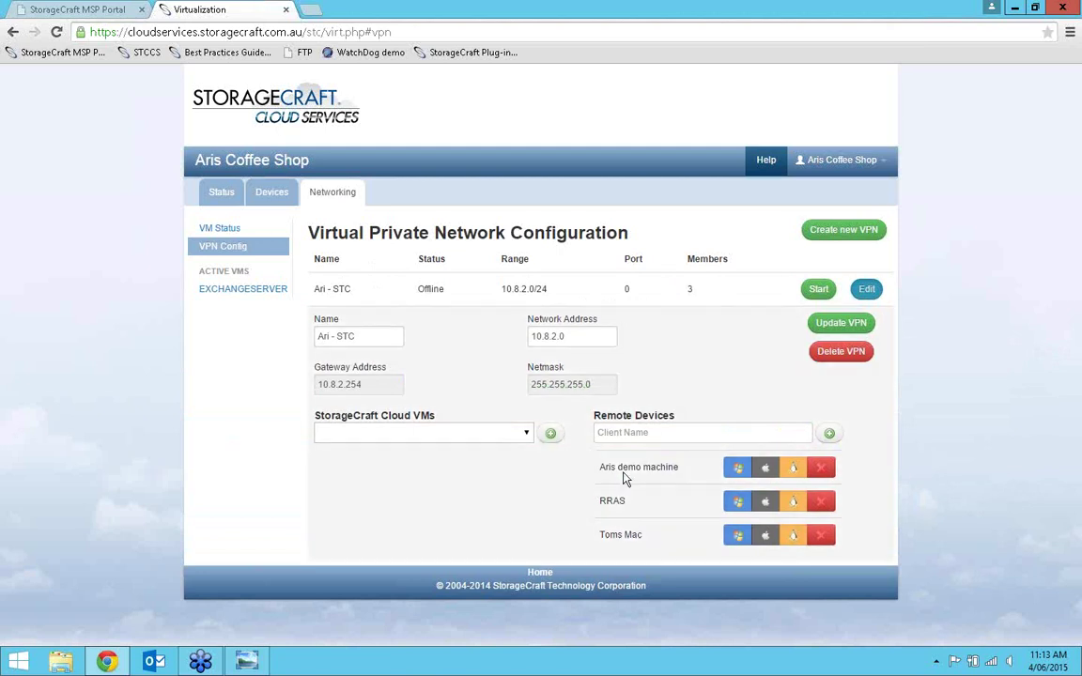
{"action": "left_click", "coordinate": [521, 433]}
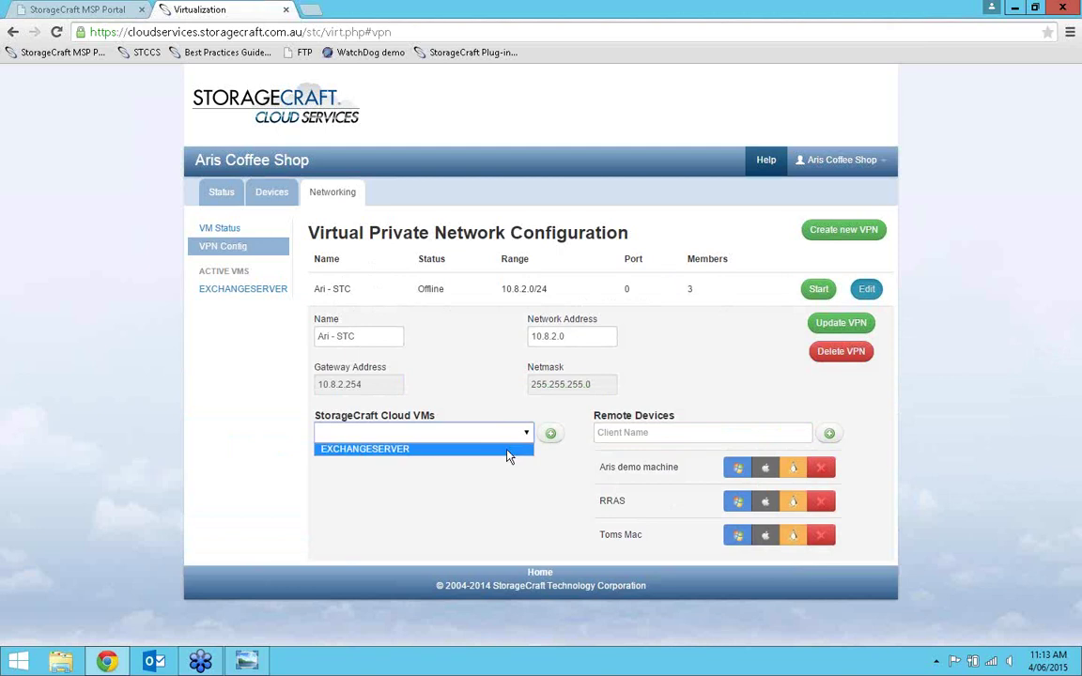
{"action": "left_click", "coordinate": [510, 451]}
{"action": "left_click", "coordinate": [550, 433]}
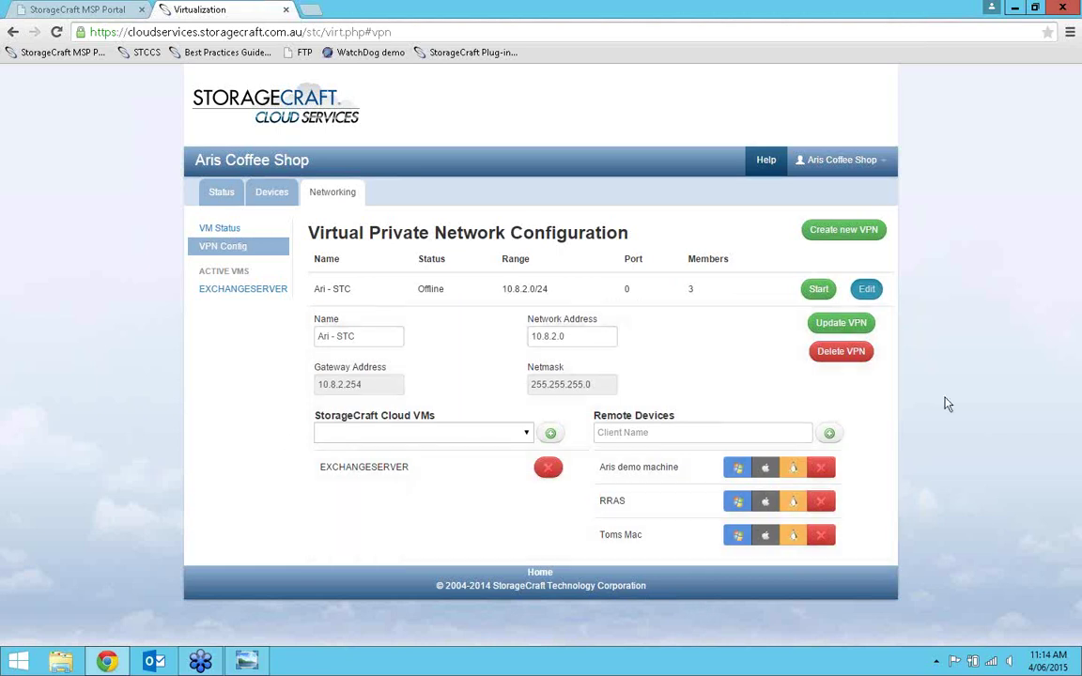
{"action": "left_click", "coordinate": [832, 324]}
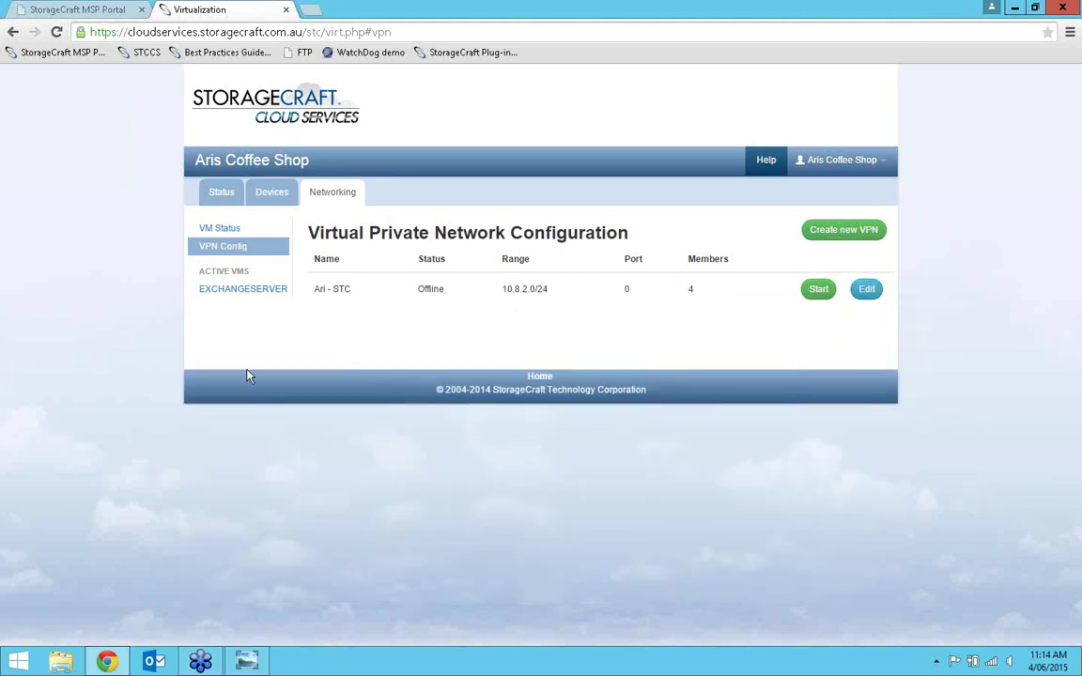
{"action": "left_click", "coordinate": [818, 289]}
Start the VPN-bridged EXCHANGESERVER VM again using the ShadowProtect backup image password
{"action": "left_click", "coordinate": [242, 289]}
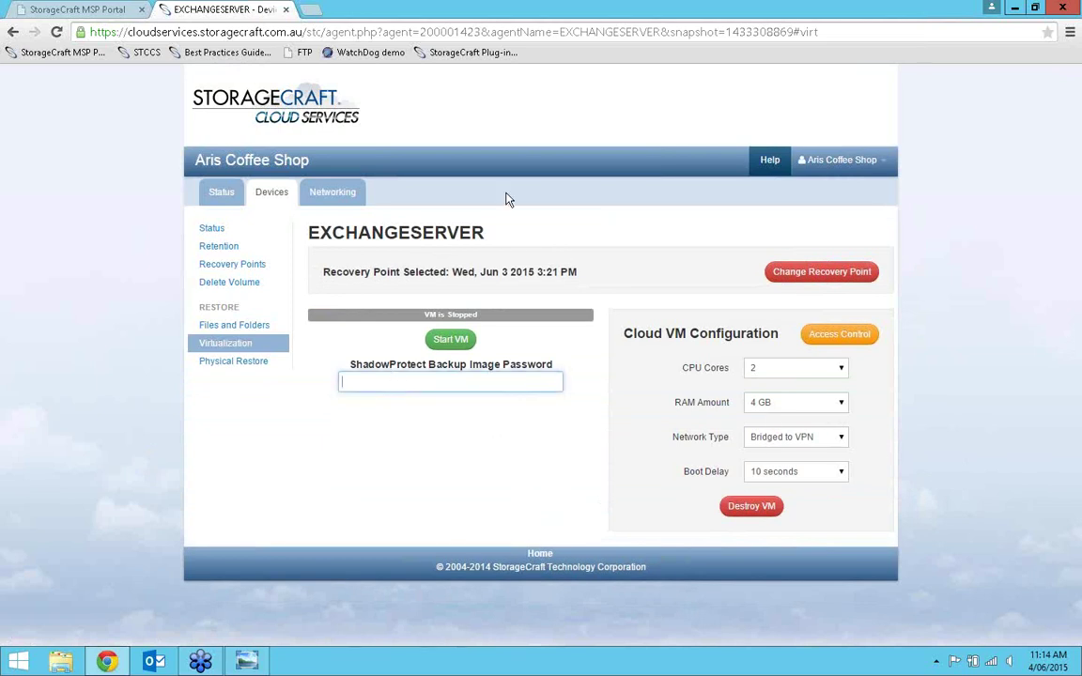
{"action": "type", "text": "••••••••••"}
{"action": "key", "text": "Return"}
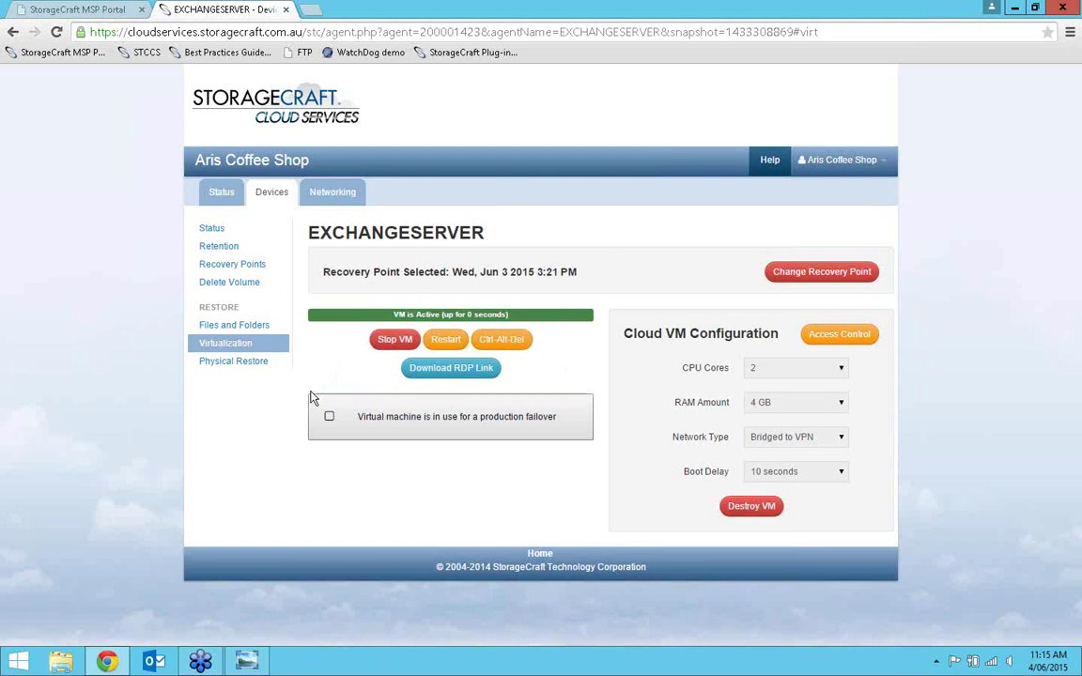
Review EXCHANGESERVER's BMR drive request form, including the existing VM's recovery point and testing request option, and return to its virtualization page
{"action": "left_click", "coordinate": [240, 364]}
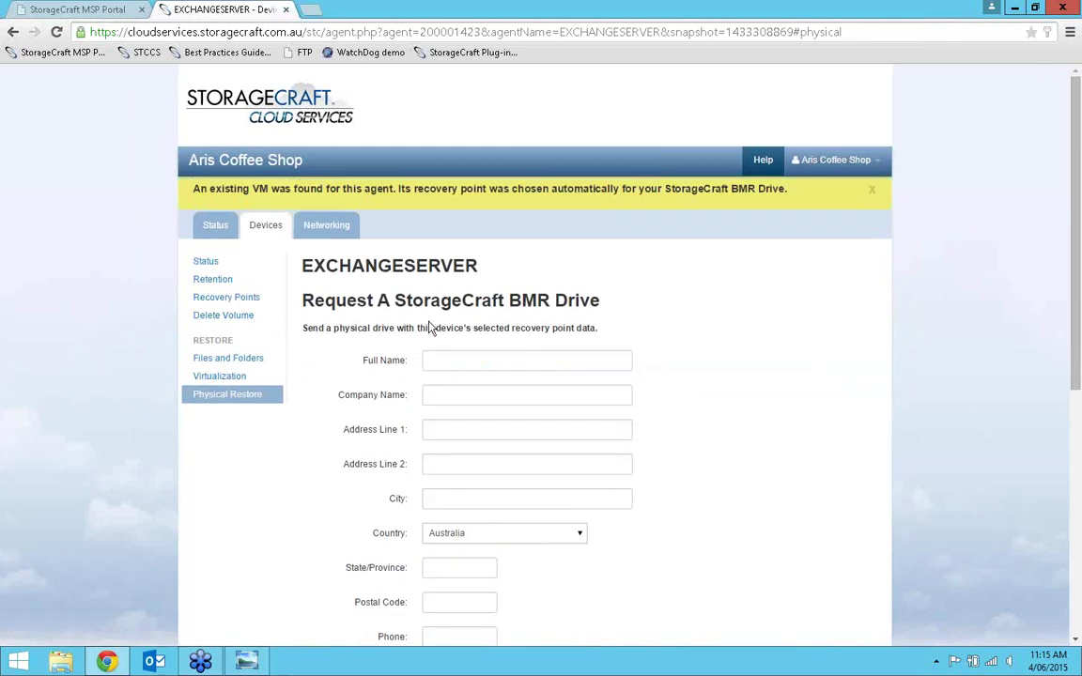
{"action": "scroll", "coordinate": [420, 356], "scroll_direction": "down", "scroll_amount": 3}
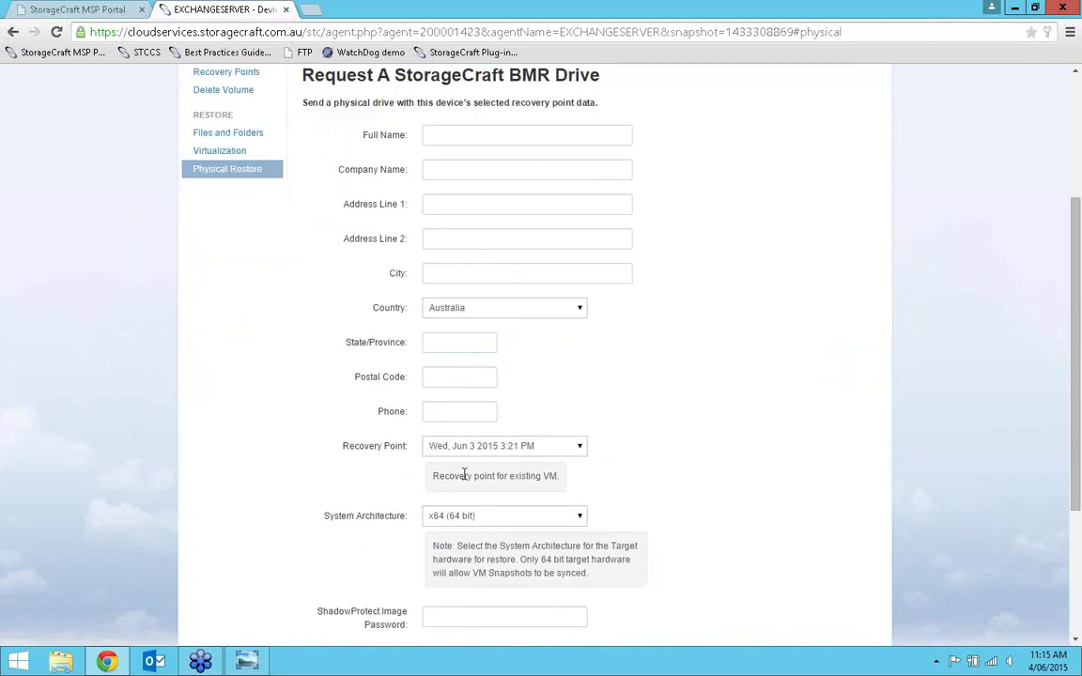
{"action": "scroll", "coordinate": [329, 399], "scroll_direction": "up", "scroll_amount": 1}
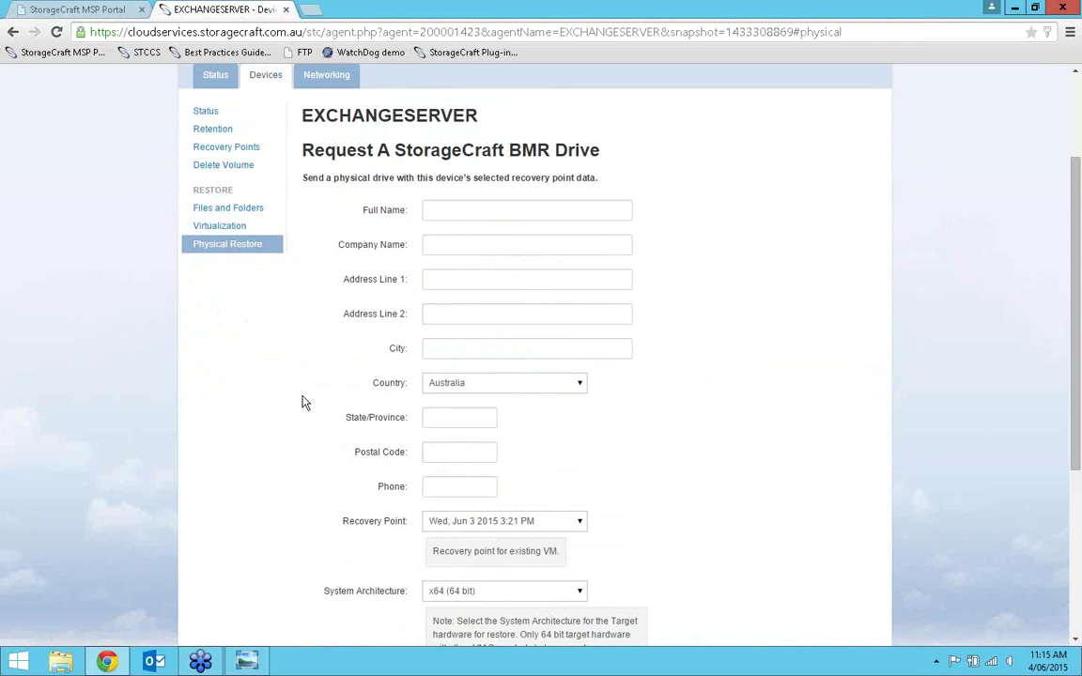
{"action": "scroll", "coordinate": [307, 404], "scroll_direction": "down", "scroll_amount": 3}
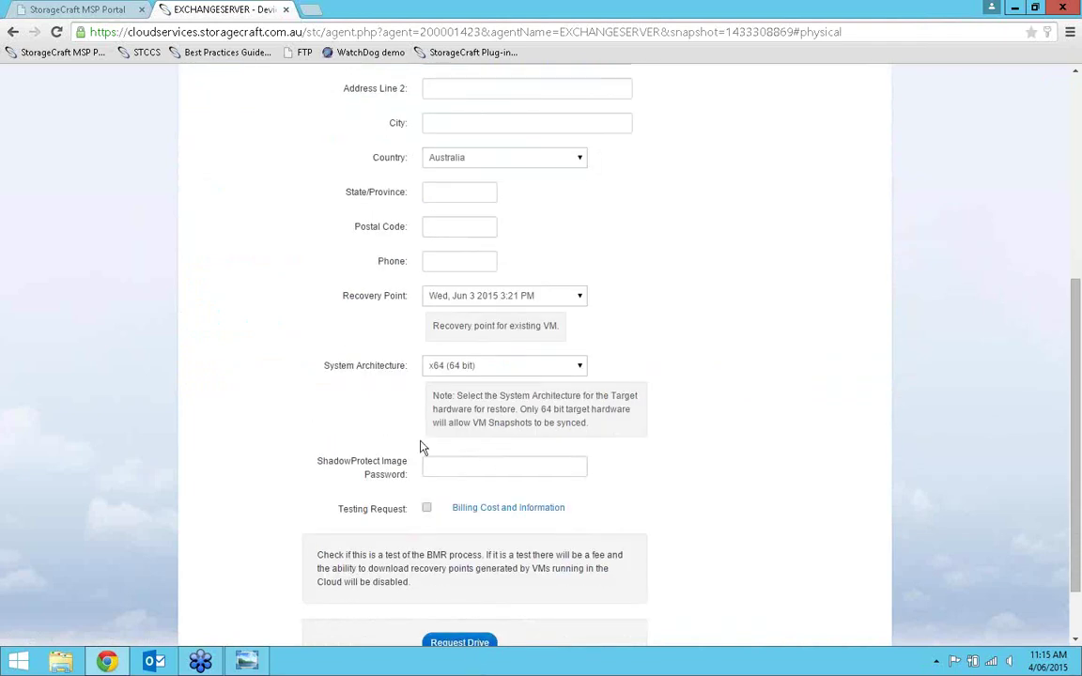
{"action": "scroll", "coordinate": [331, 462], "scroll_direction": "up", "scroll_amount": 4}
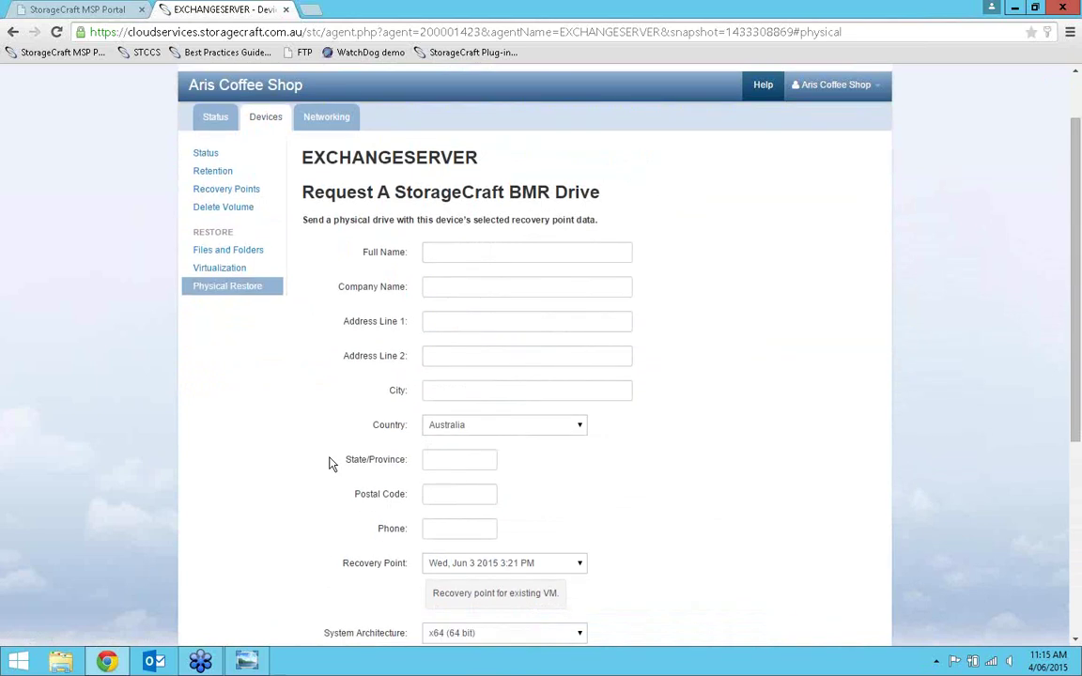
{"action": "scroll", "coordinate": [298, 418], "scroll_direction": "up", "scroll_amount": 1}
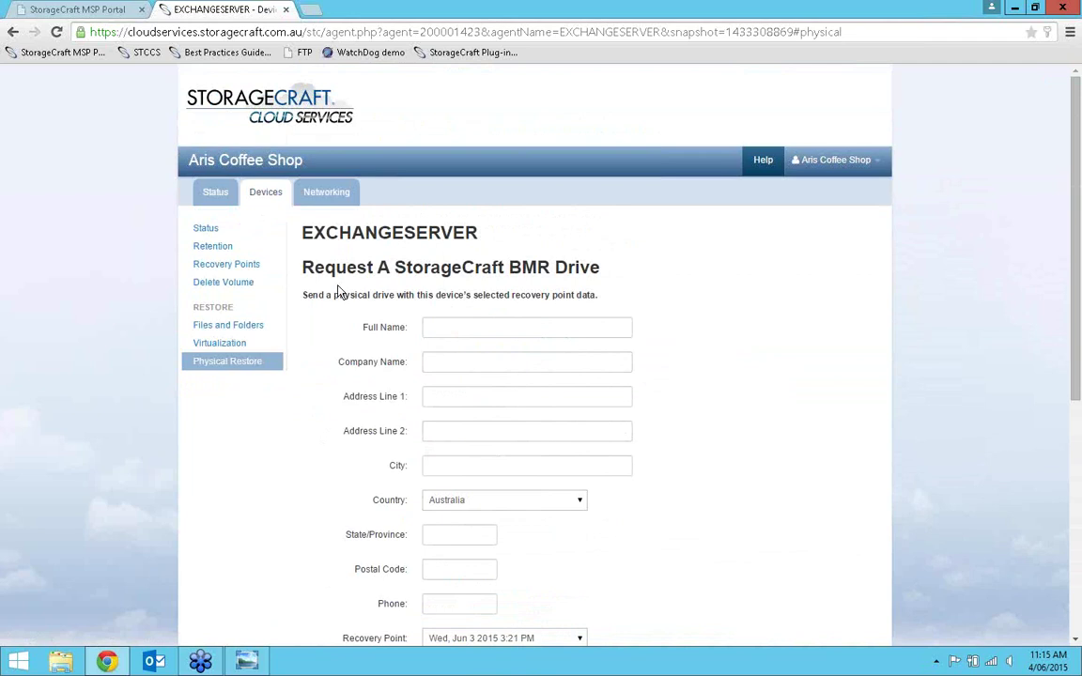
{"action": "left_click", "coordinate": [213, 347]}
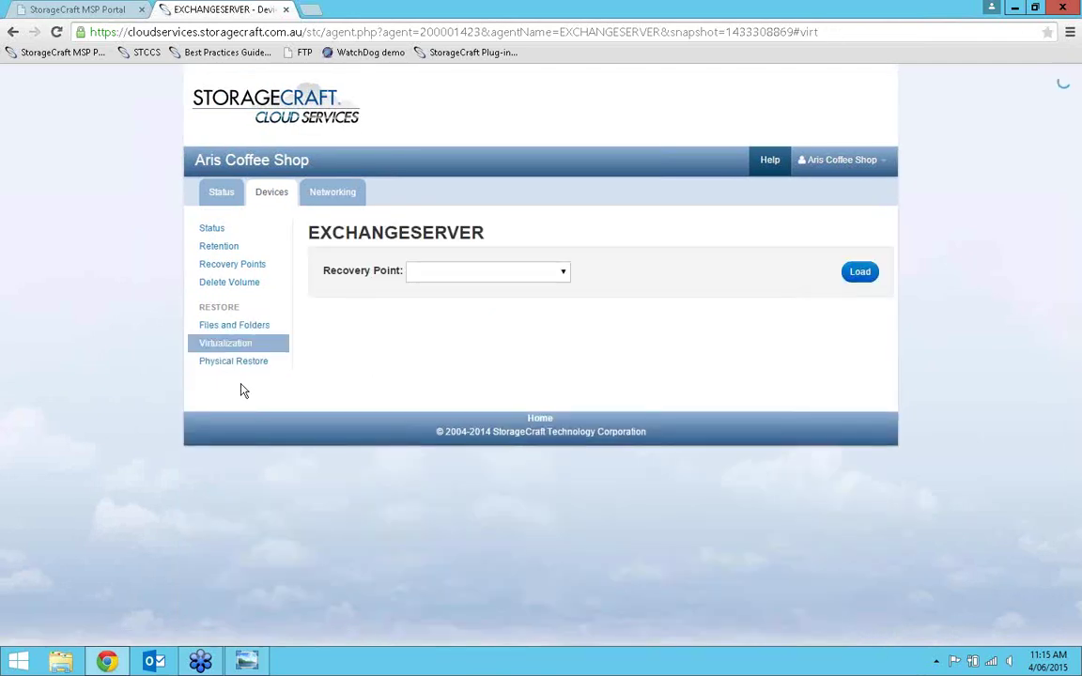